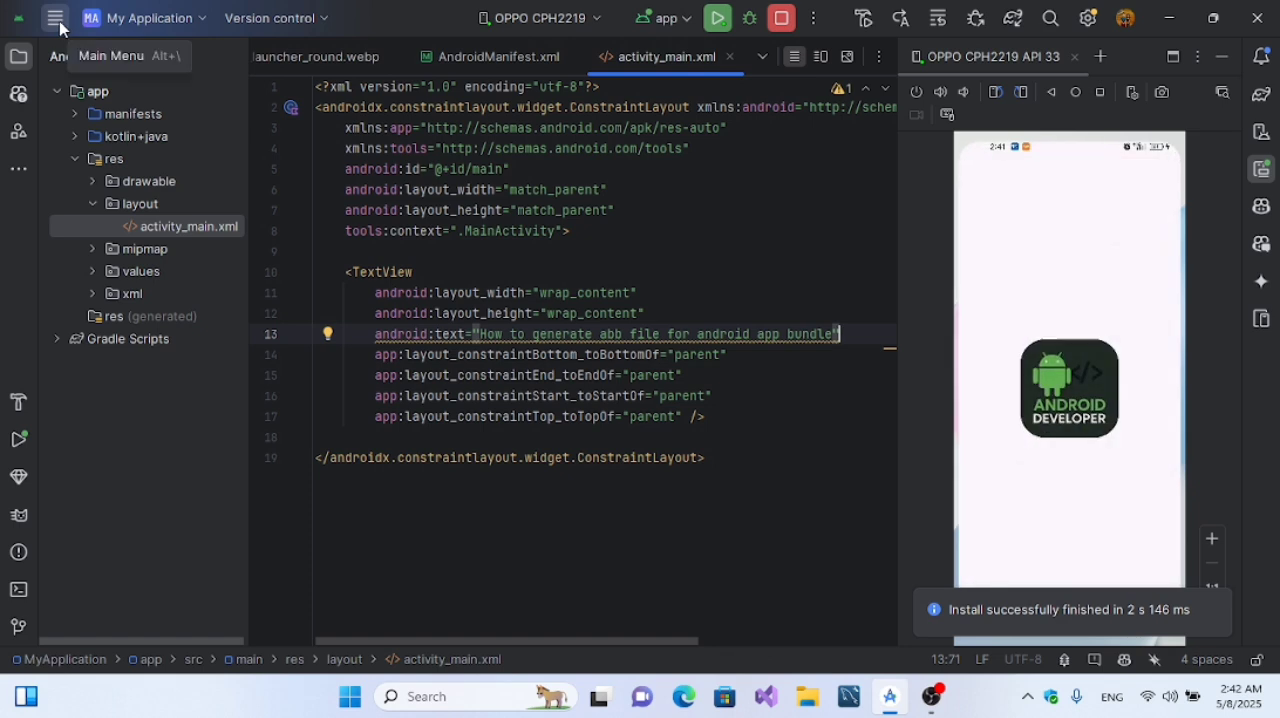
Step: Start generating a signed Android App Bundle and begin creating a new key store for it
left_click(324, 20)
left_click(316, 24)
left_click(316, 24)
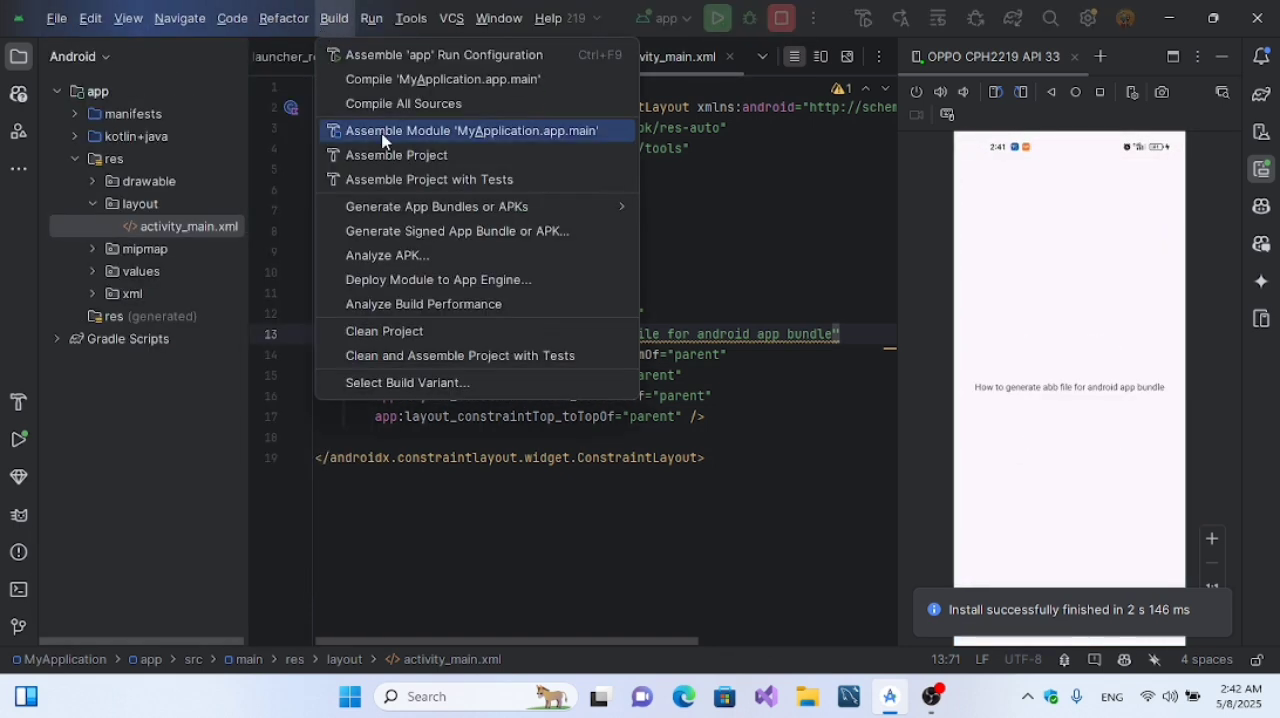
left_click(442, 231)
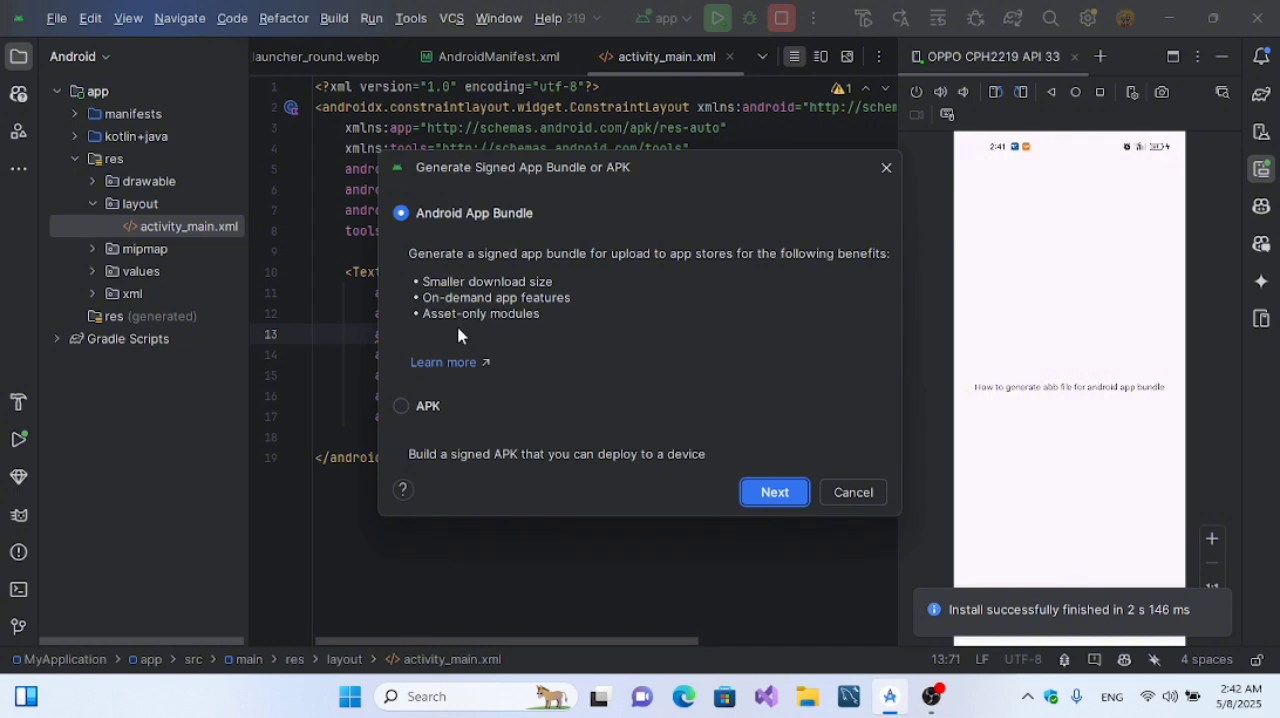
left_click(774, 492)
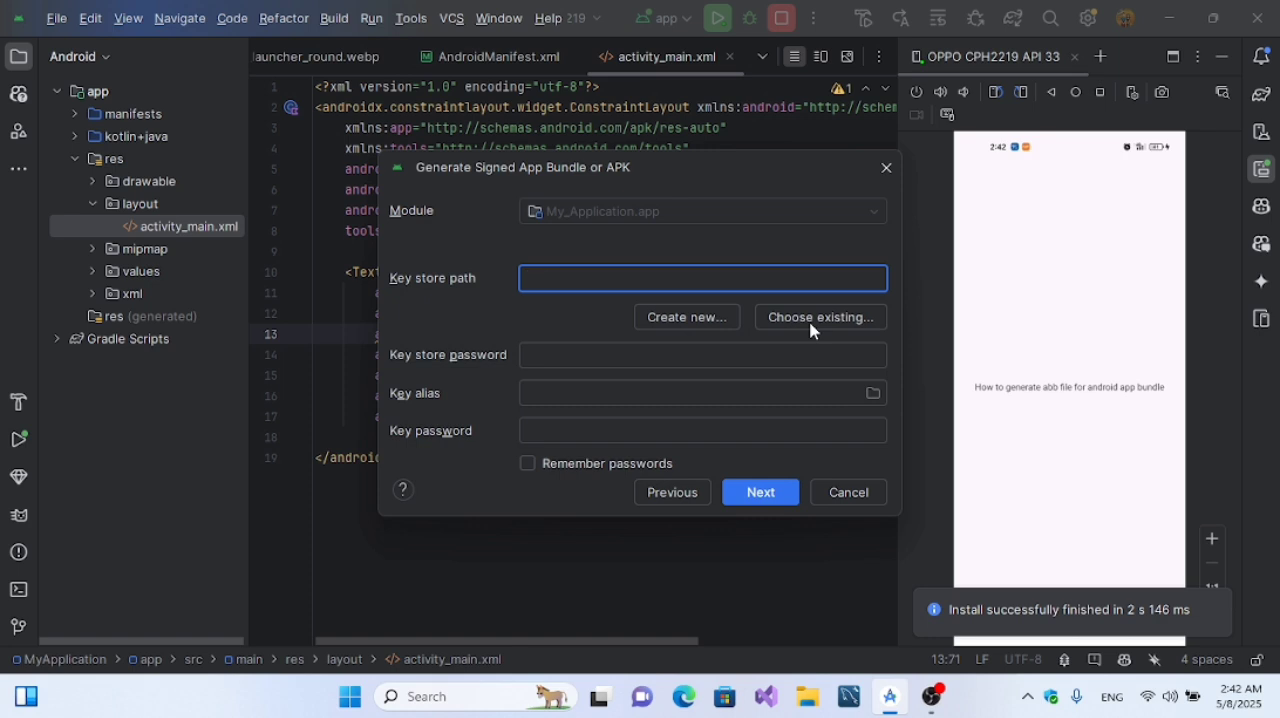
left_click(672, 318)
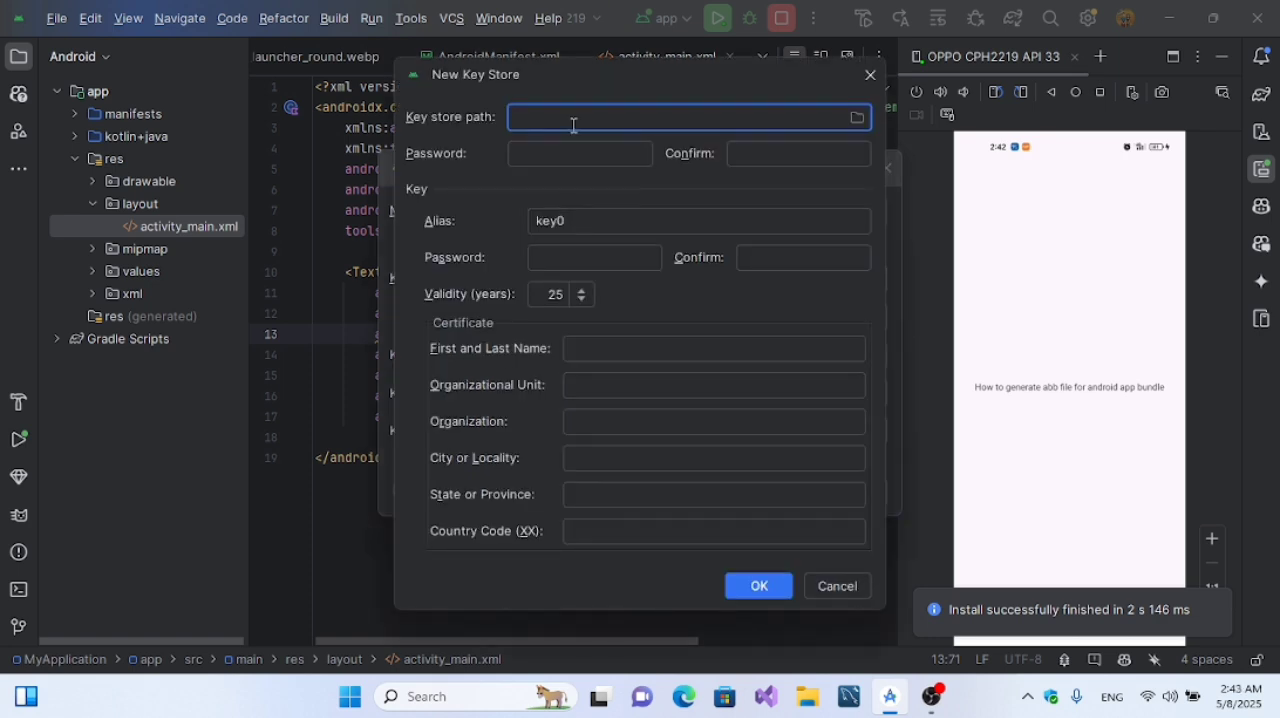
Step: Browse for the new key store's location and select the Android KeyStore folder on drive D
left_click(858, 119)
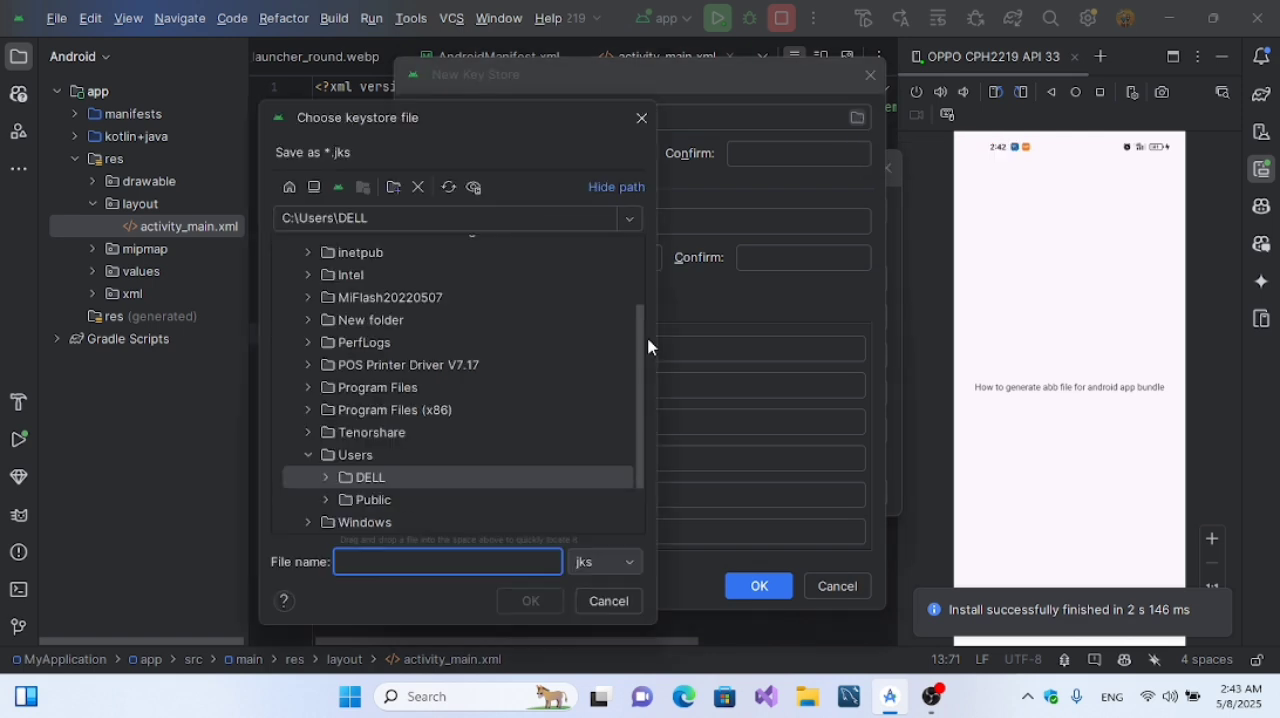
left_click_drag(643, 443, 640, 314)
left_click(290, 251)
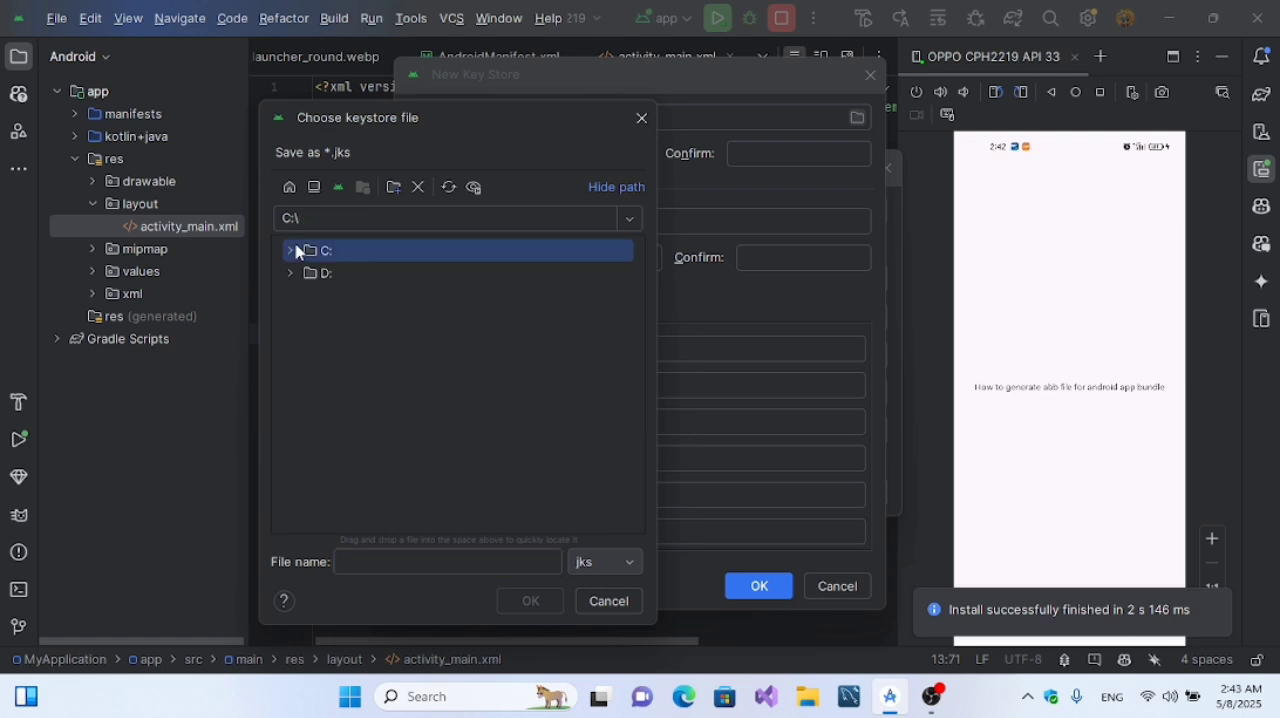
left_click(291, 273)
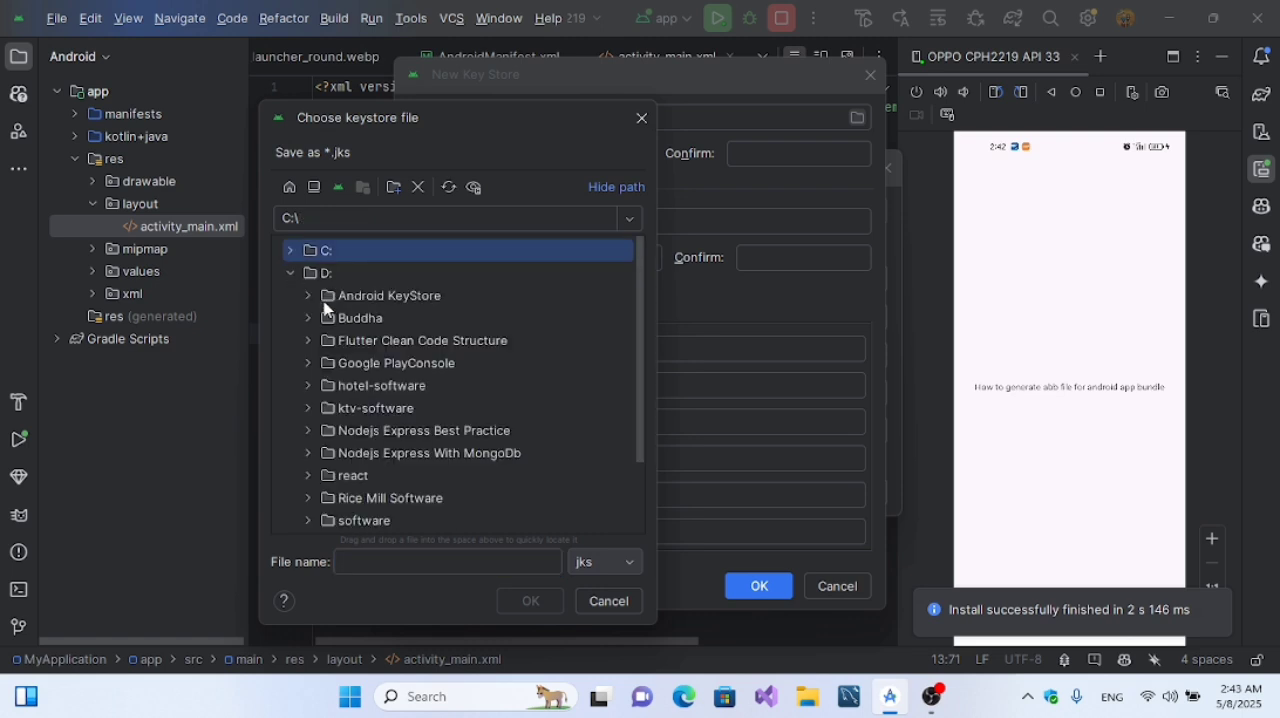
left_click(310, 297)
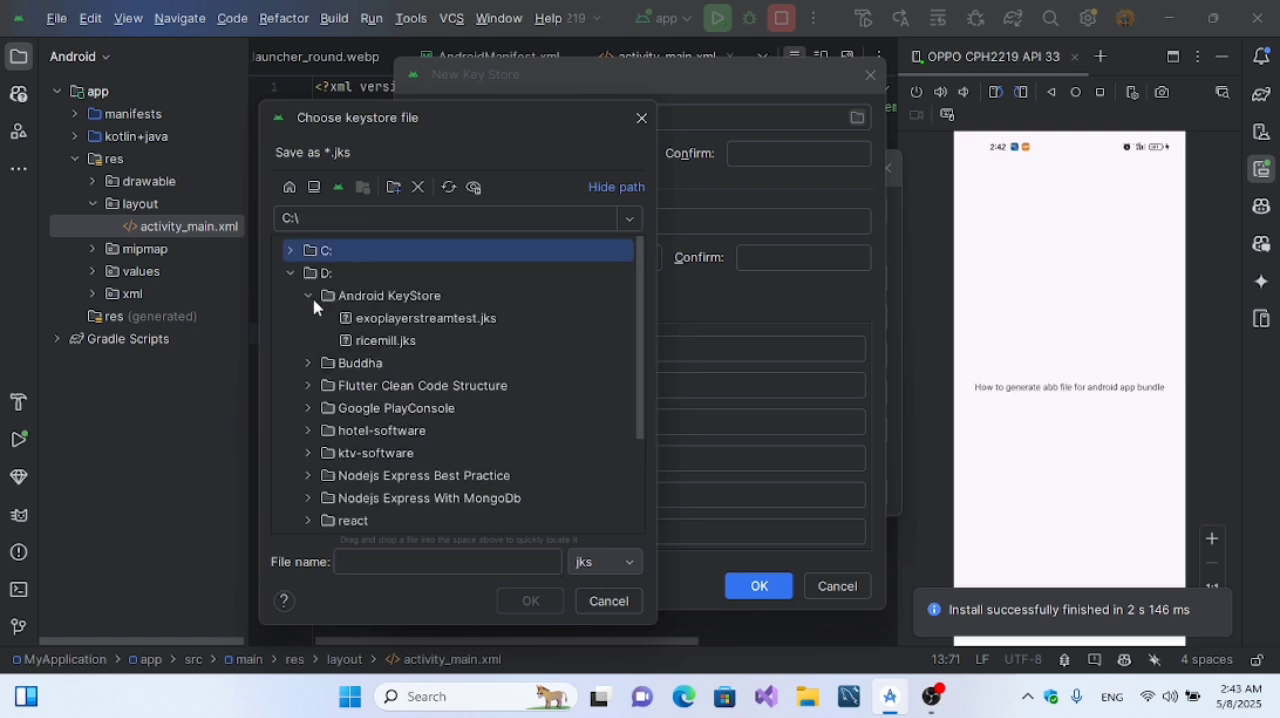
left_click(396, 300)
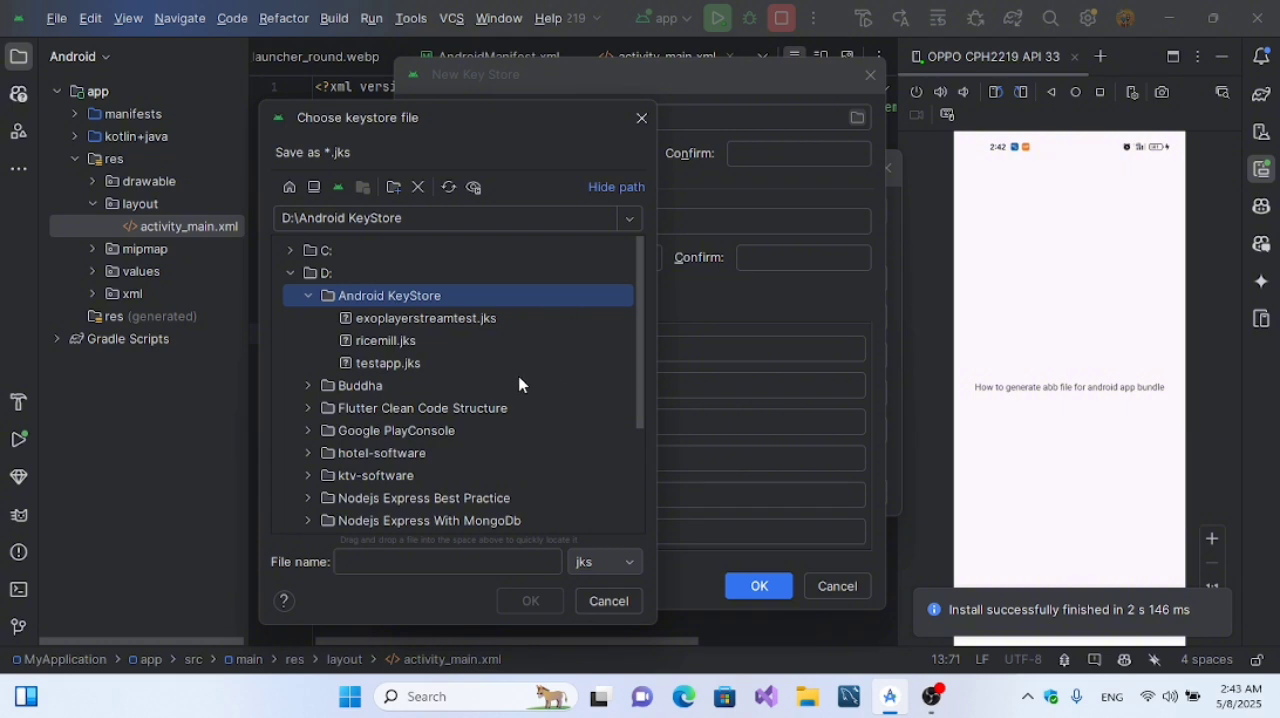
Step: Name the key store file keystoresampledemo with the jks extension and accept the save location
left_click(426, 569)
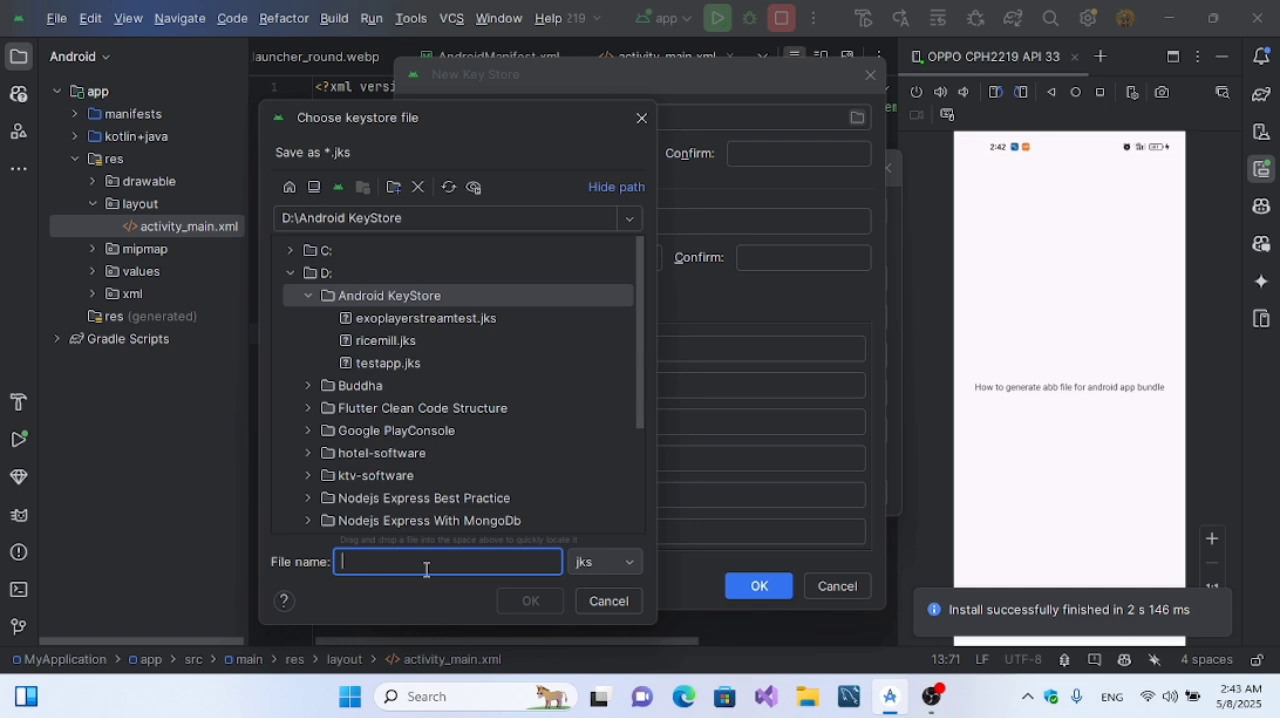
type("ke")
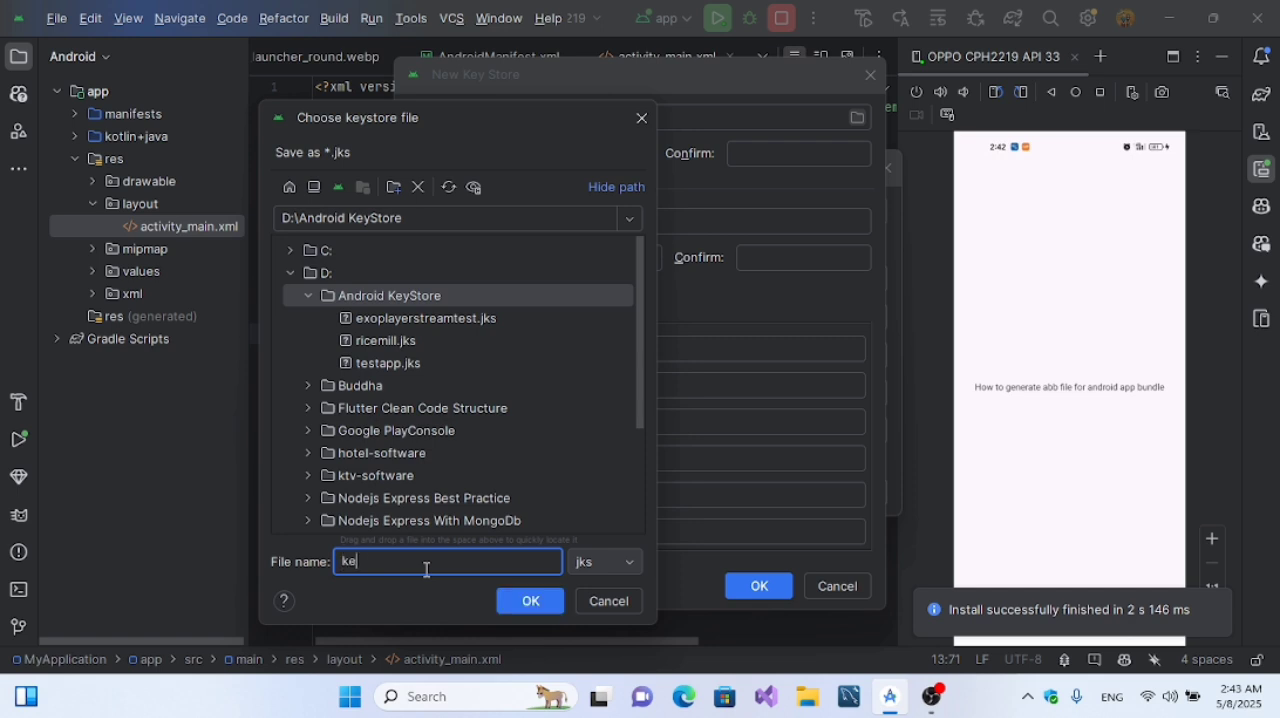
type("ystoresample")
left_click_drag(466, 569, 396, 567)
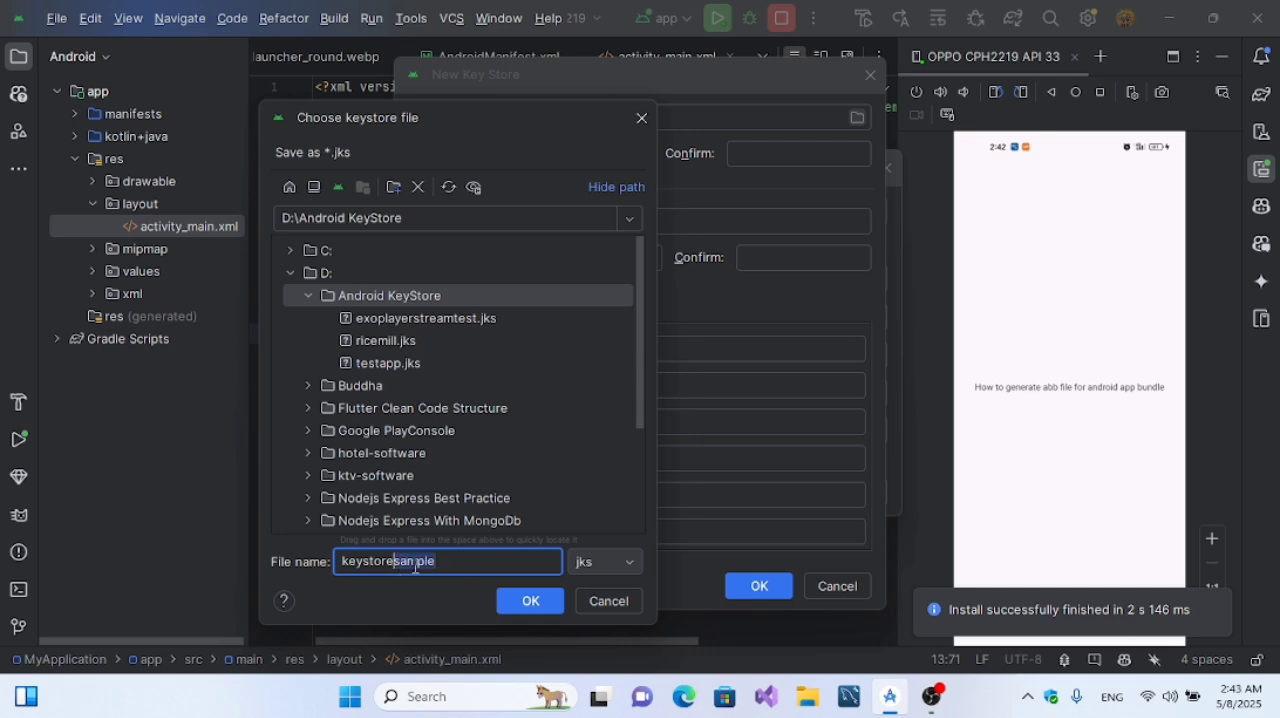
left_click(449, 557)
type("demo")
left_click(550, 606)
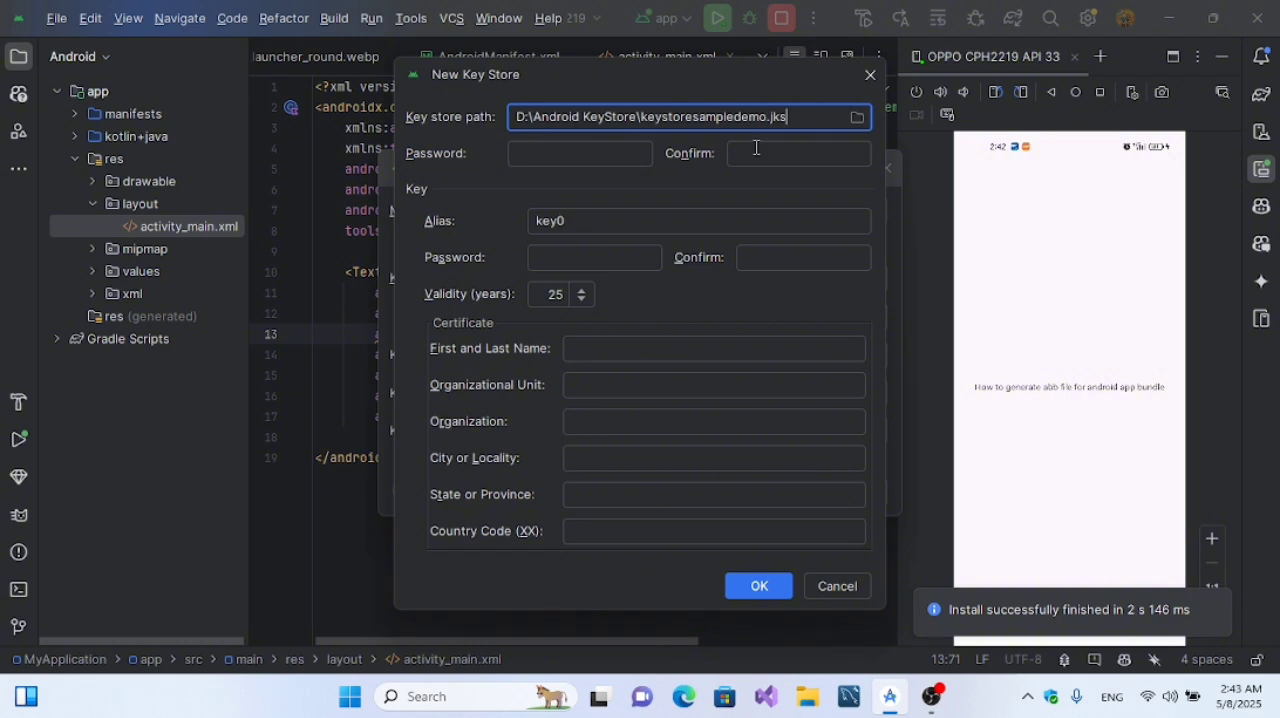
Step: Search Windows for Notepad and open it with an empty note
left_click_drag(791, 116, 642, 117)
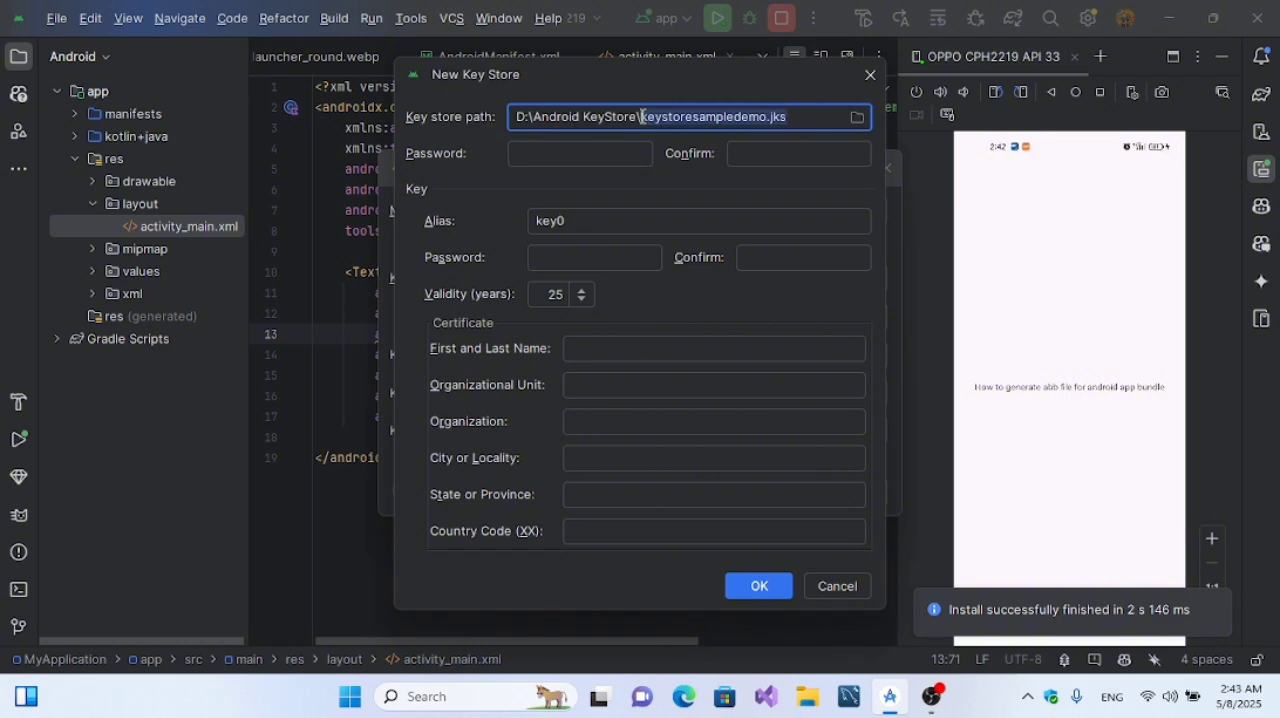
left_click(425, 696)
type("note")
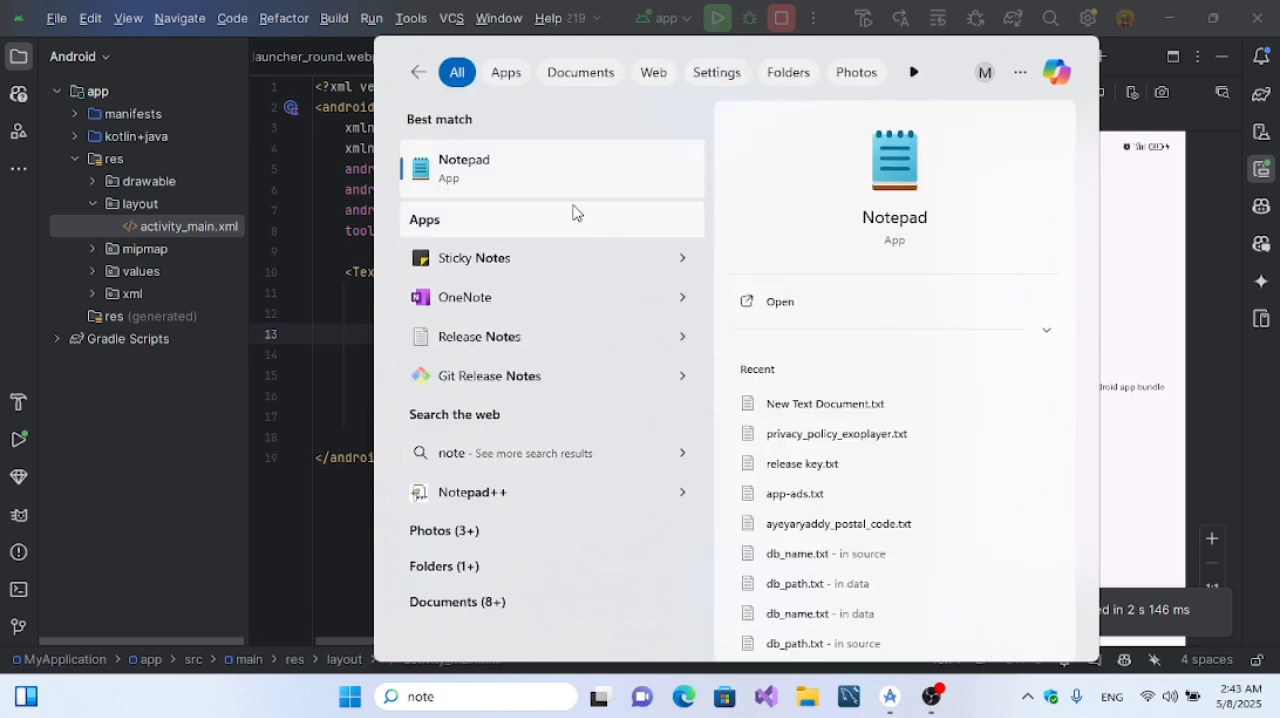
left_click(590, 185)
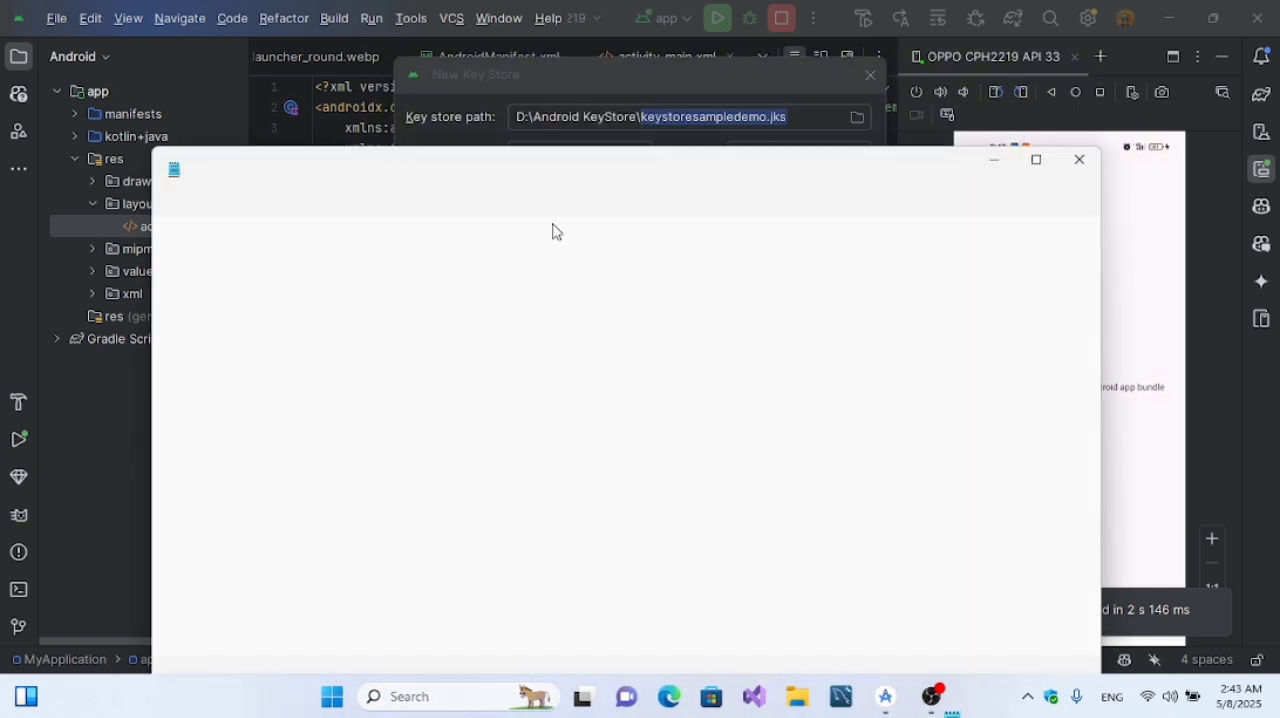
left_click(893, 170)
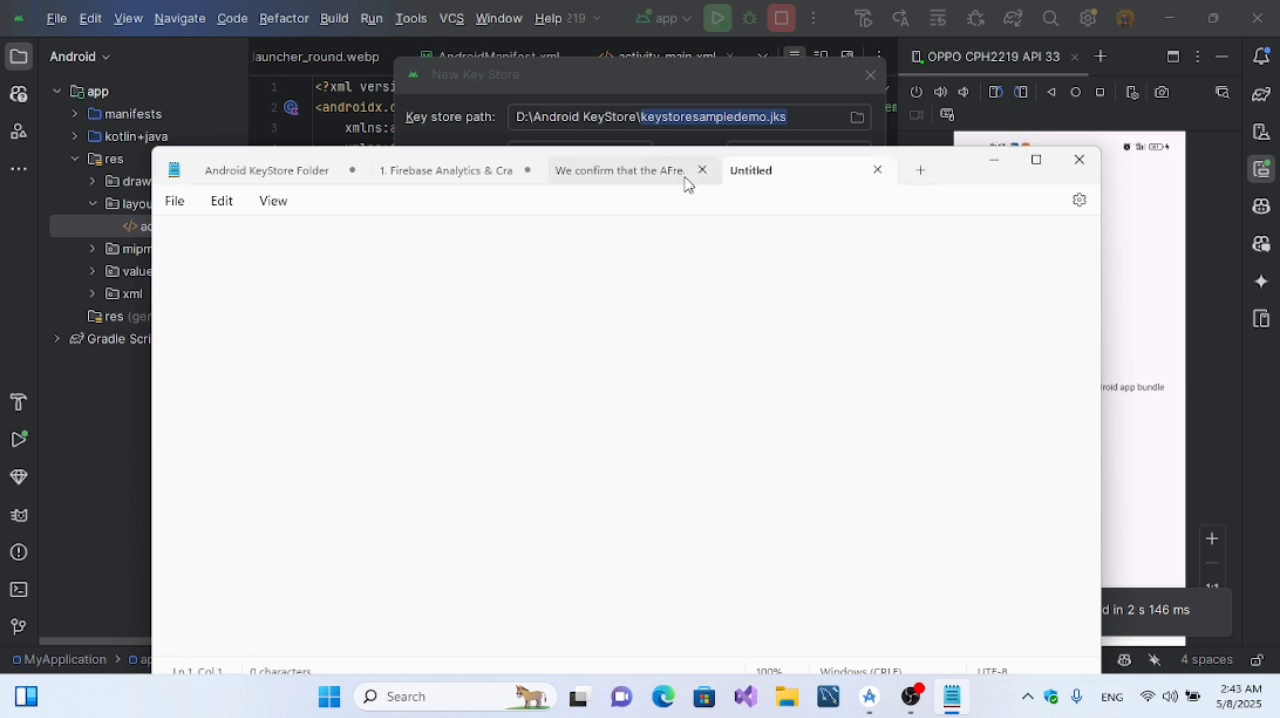
Step: Switch back to Android Studio's New Key Store dialog and activate the key store password field
left_click(760, 116)
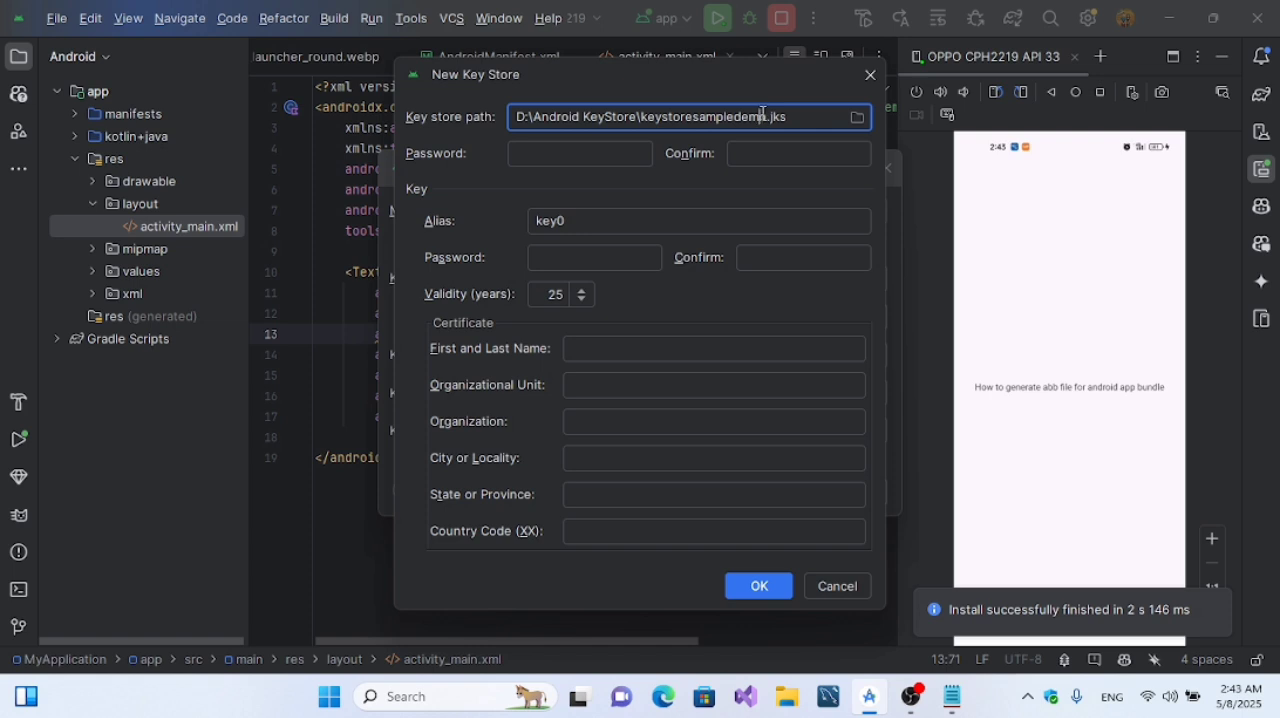
left_click_drag(765, 116, 638, 118)
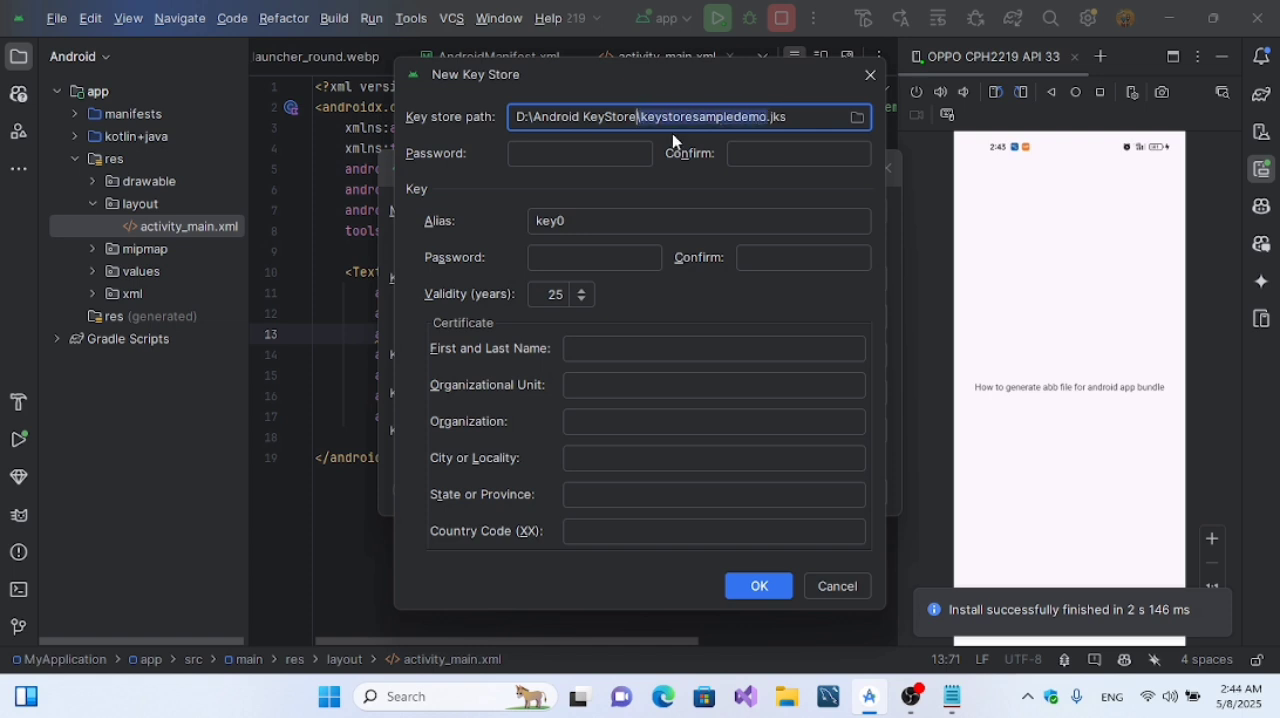
left_click(598, 153)
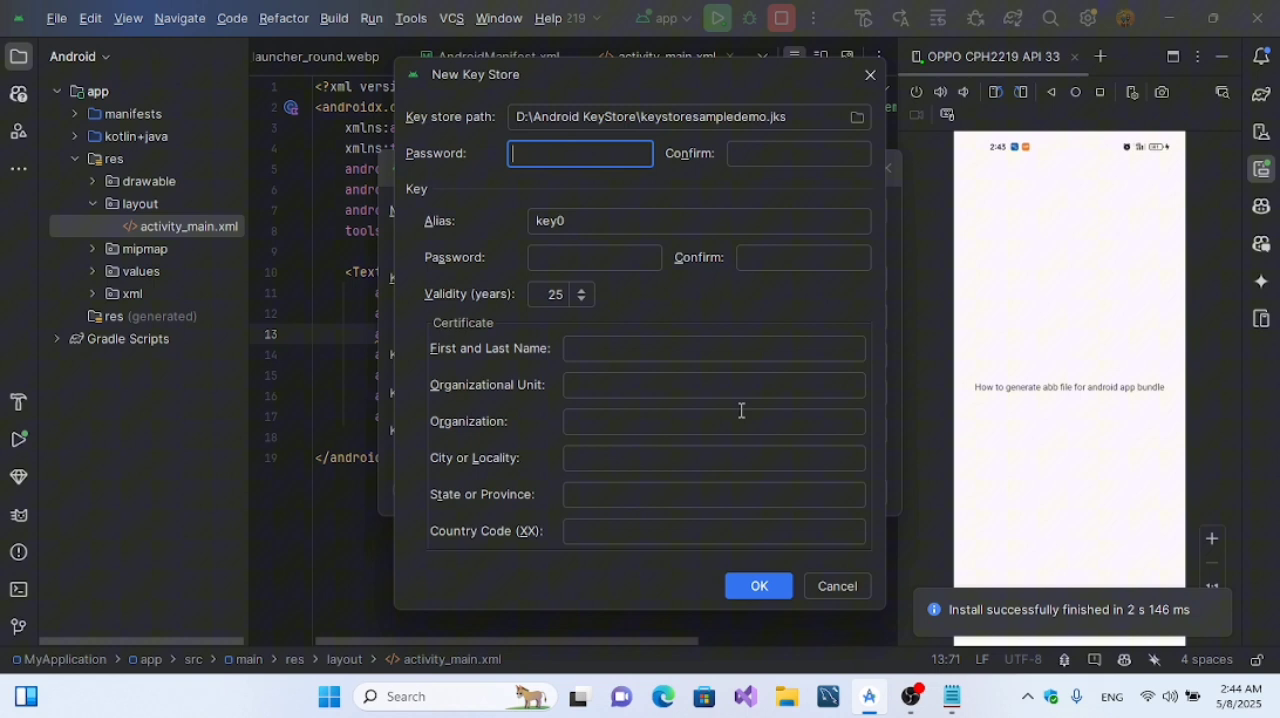
Step: Switch to Notepad and record a "keystore" entry with the key store password on an indented line below it
left_click(952, 696)
key("Return")
key("Return")
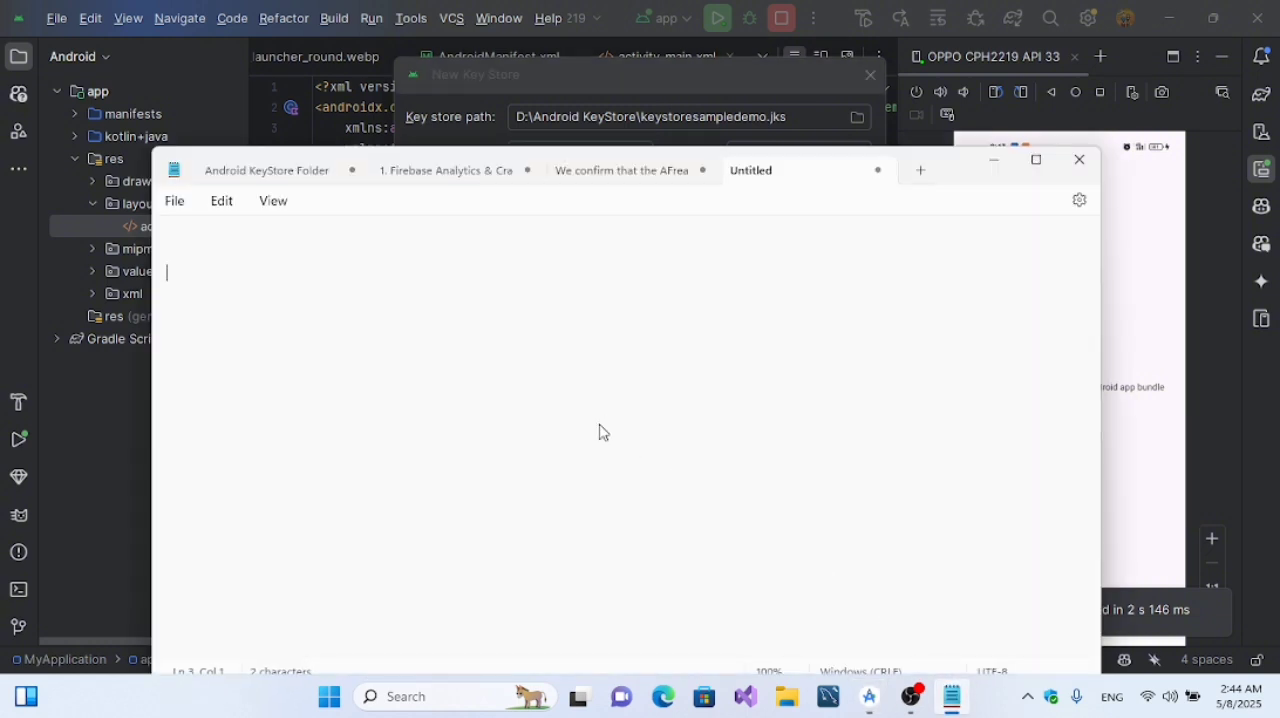
type("keystore  ")
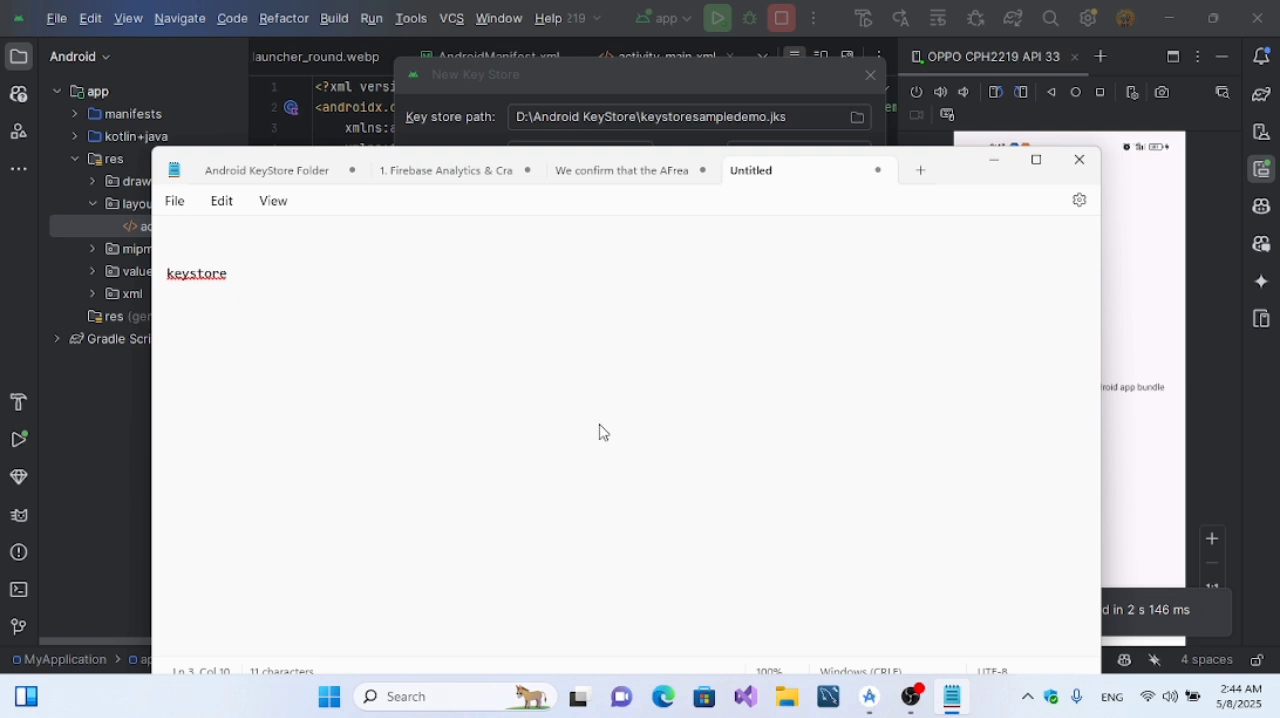
type("  Password  key")
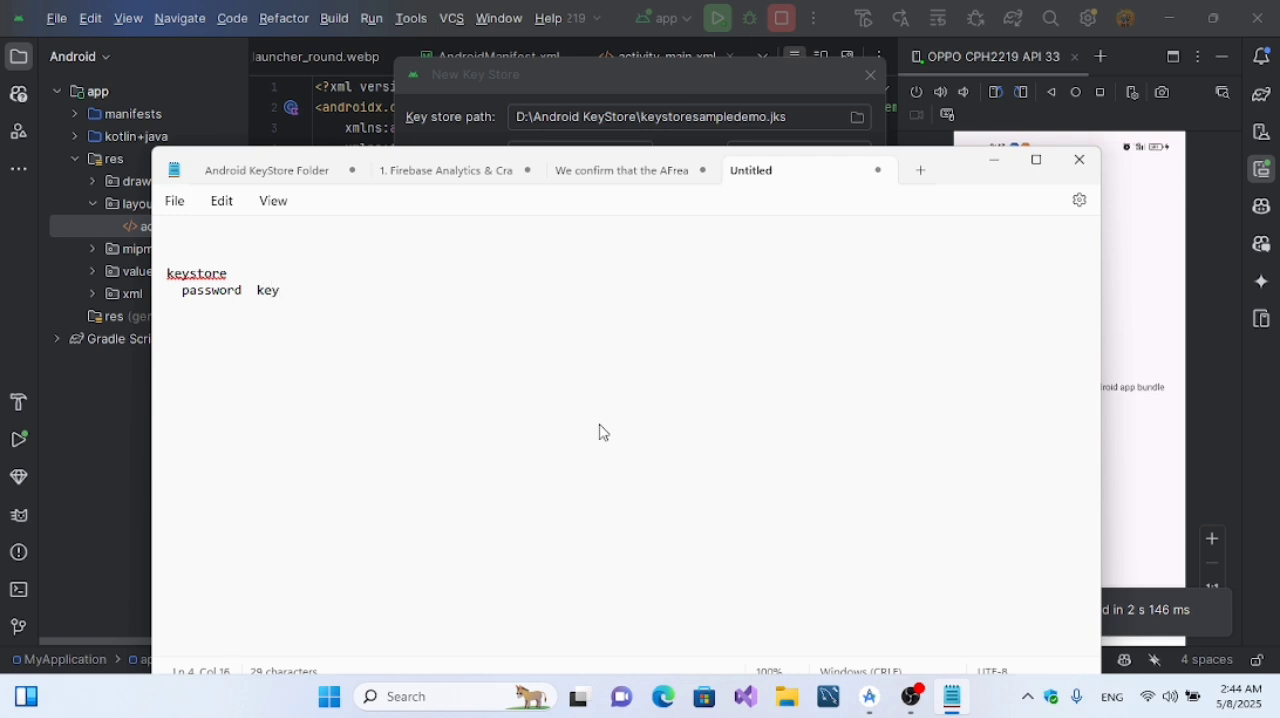
type("12345")
Step: Copy the key store password from the note into the key store's password and confirmation fields in Android Studio
left_click_drag(334, 289, 258, 297)
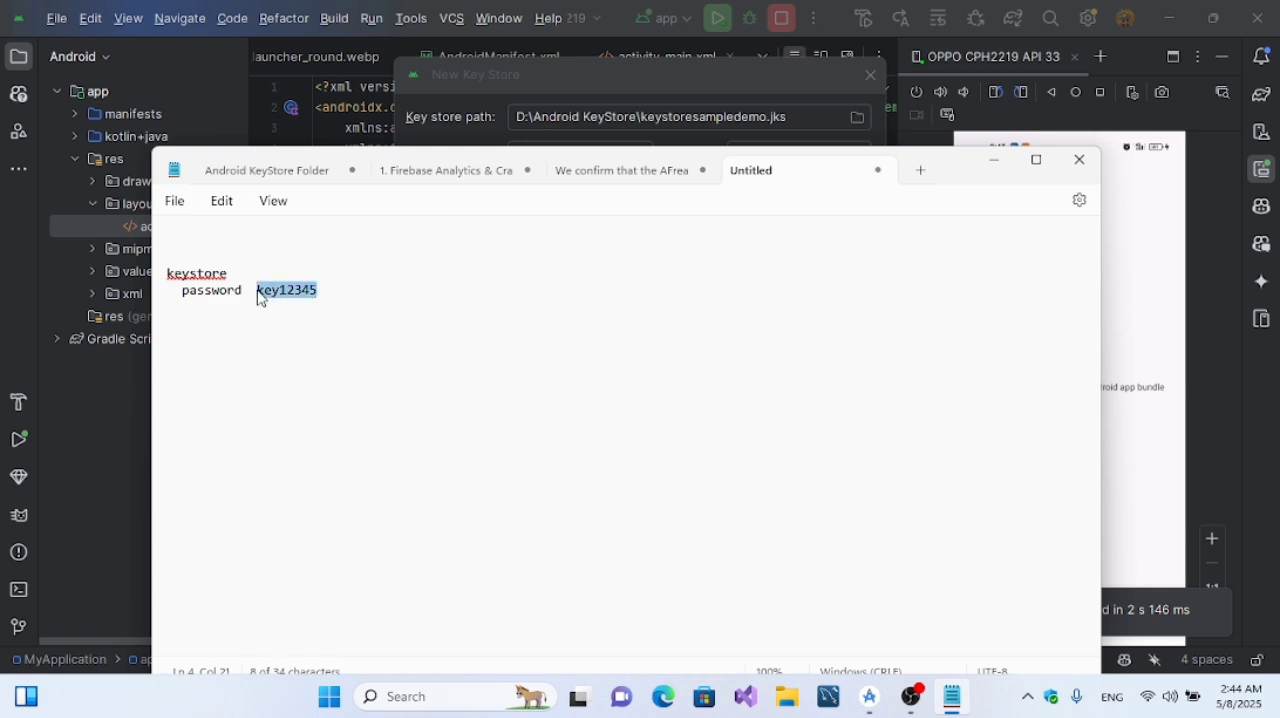
left_click(995, 160)
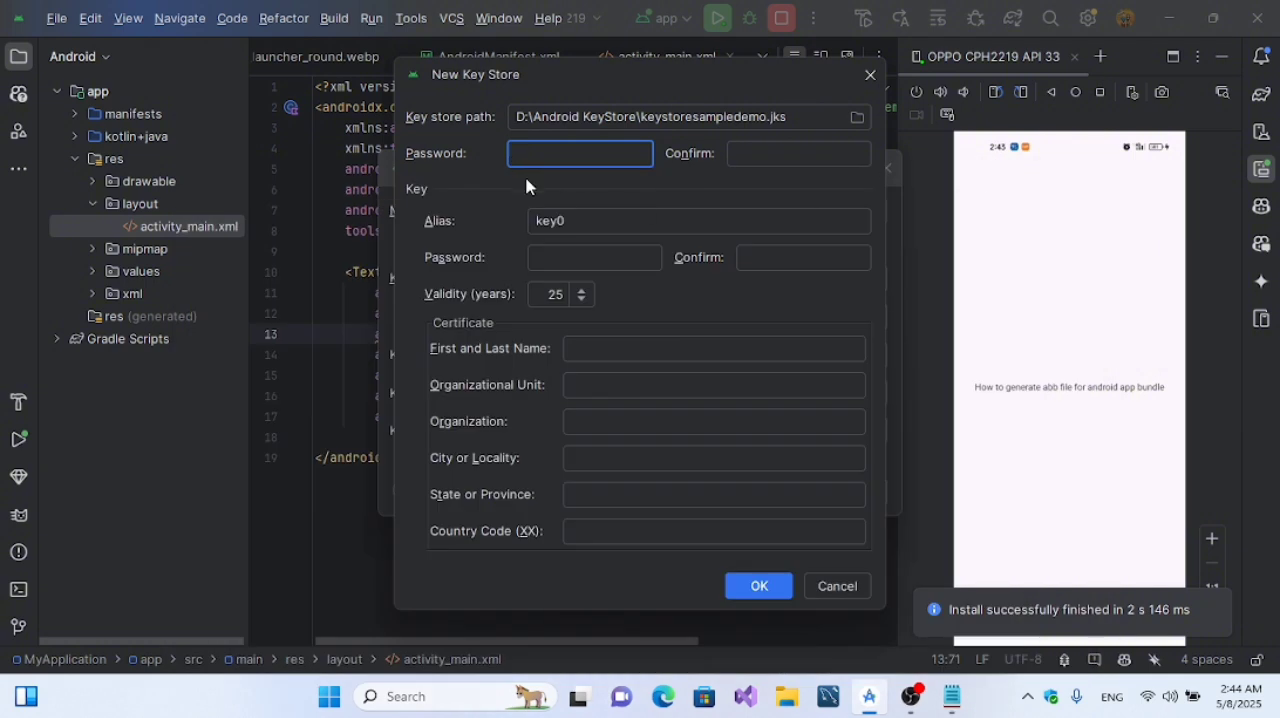
key("ctrl+v")
left_click(756, 155)
key("ctrl+v")
Step: Set the key alias to keystoresampleapp
left_click_drag(620, 222, 512, 223)
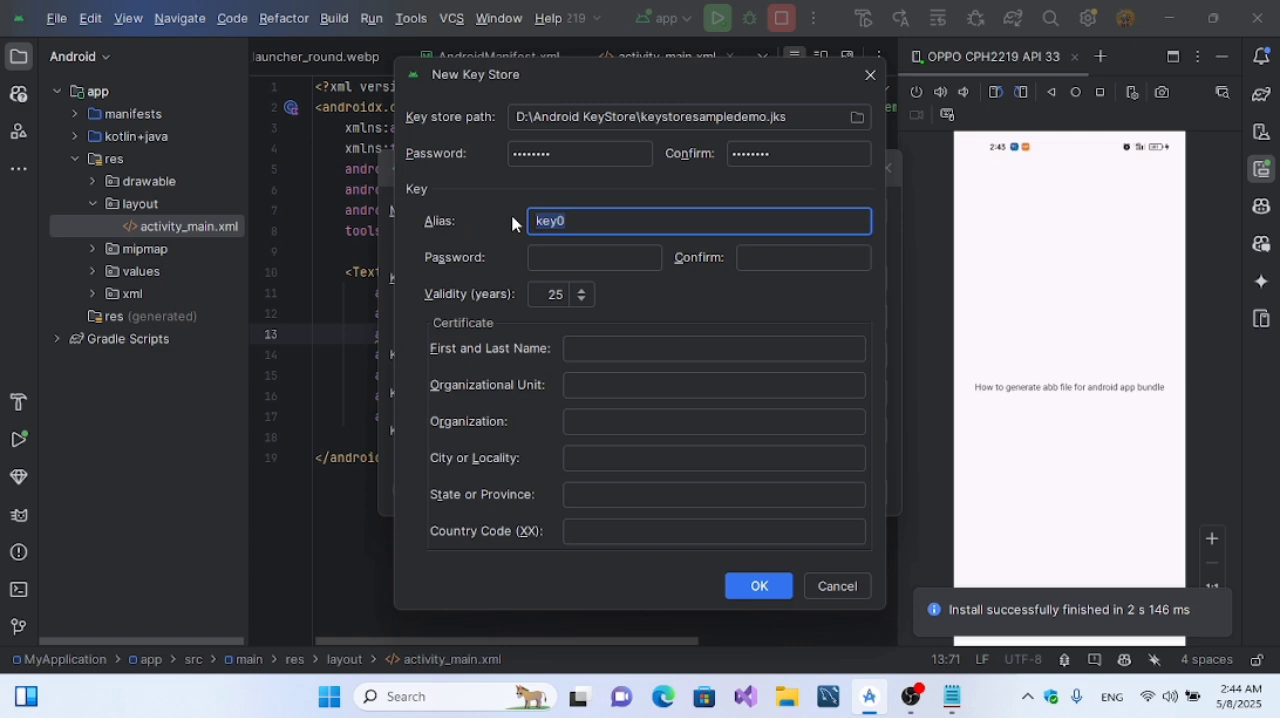
type("t")
type("eystore")
type("sm")
key("BackSpace")
type("ampleapp")
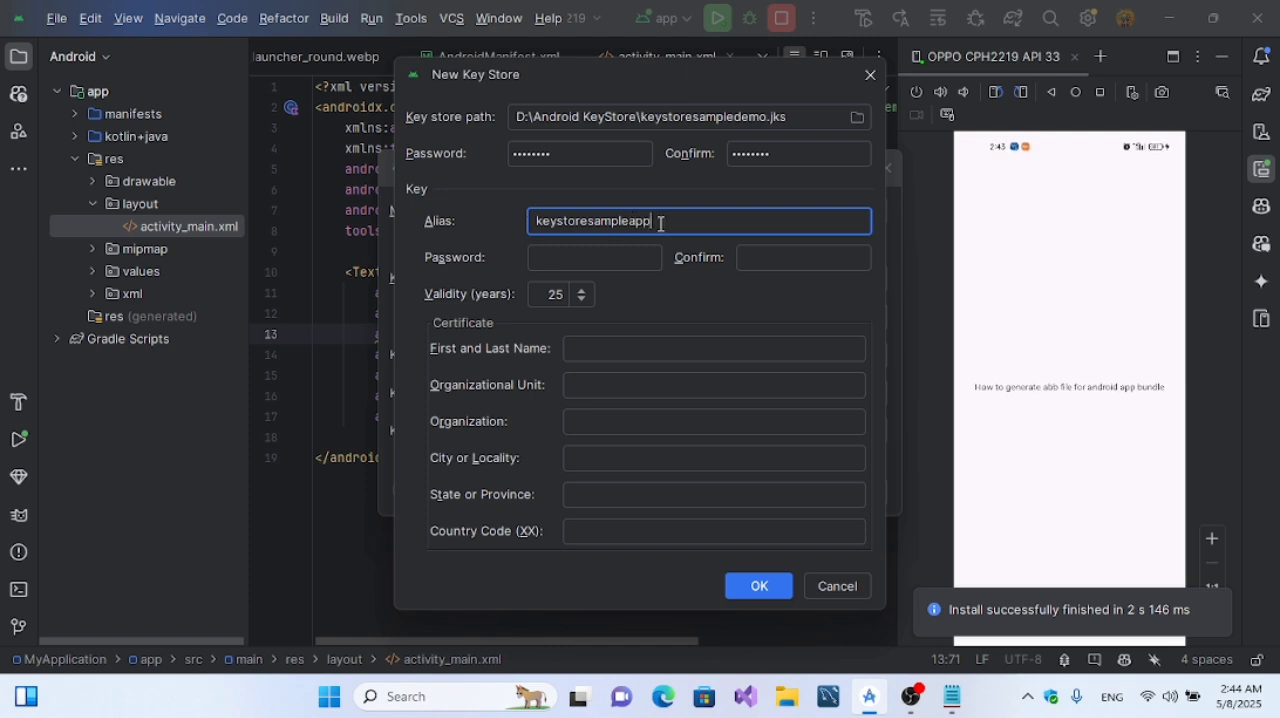
Step: Copy the key alias into the Notepad note, on its own line below the key store password
key("ctrl+a")
key("ctrl+c")
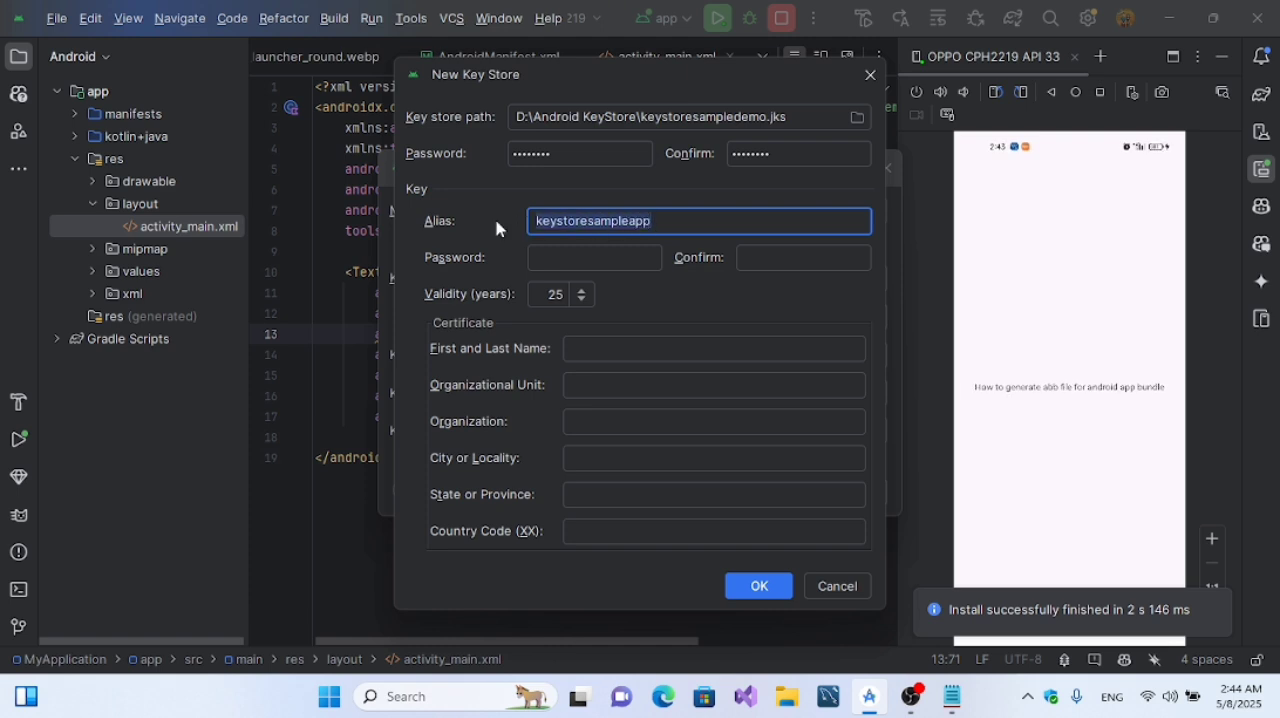
left_click(951, 696)
left_click(474, 312)
key("Return")
key("Return")
key("ctrl+v")
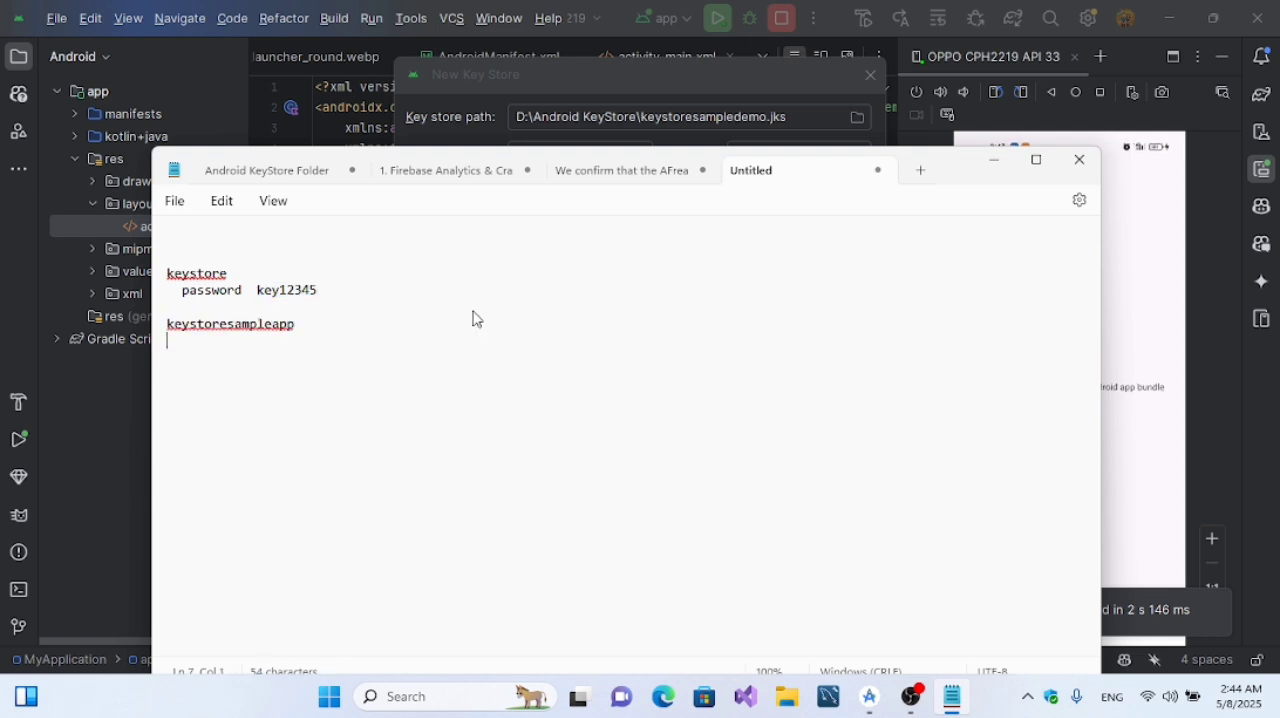
Step: Add an indented password line with the key alias password below the keystoresampleapp entry in the note
type("password")
key("BackSpace")
type("alias12345")
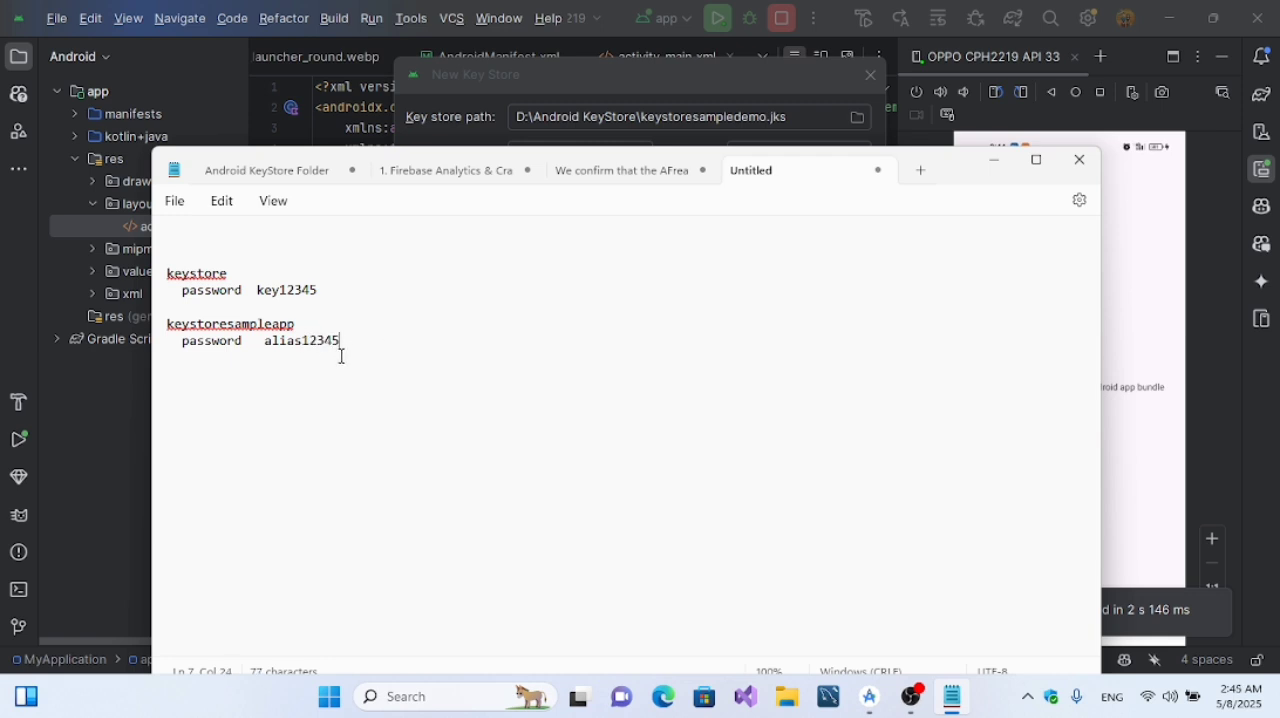
Step: Copy the alias password from the note into the key's password and confirmation fields in Android Studio
left_click_drag(340, 349, 266, 352)
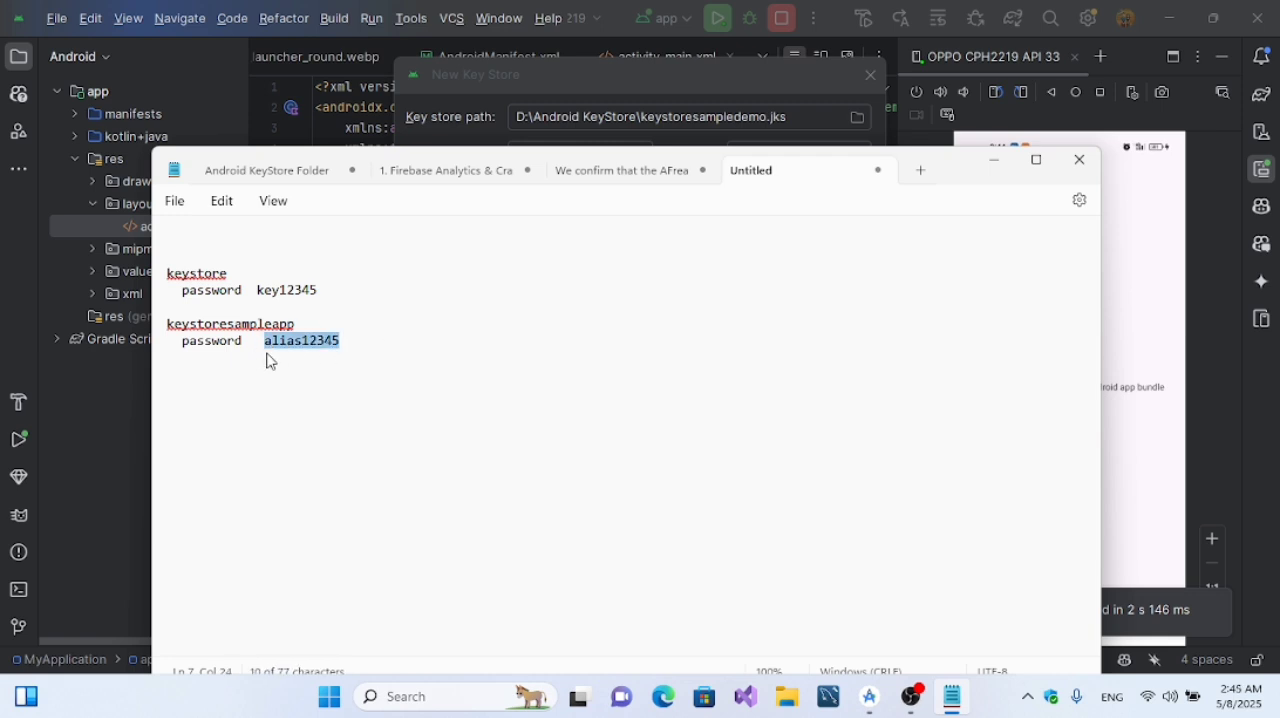
left_click(993, 160)
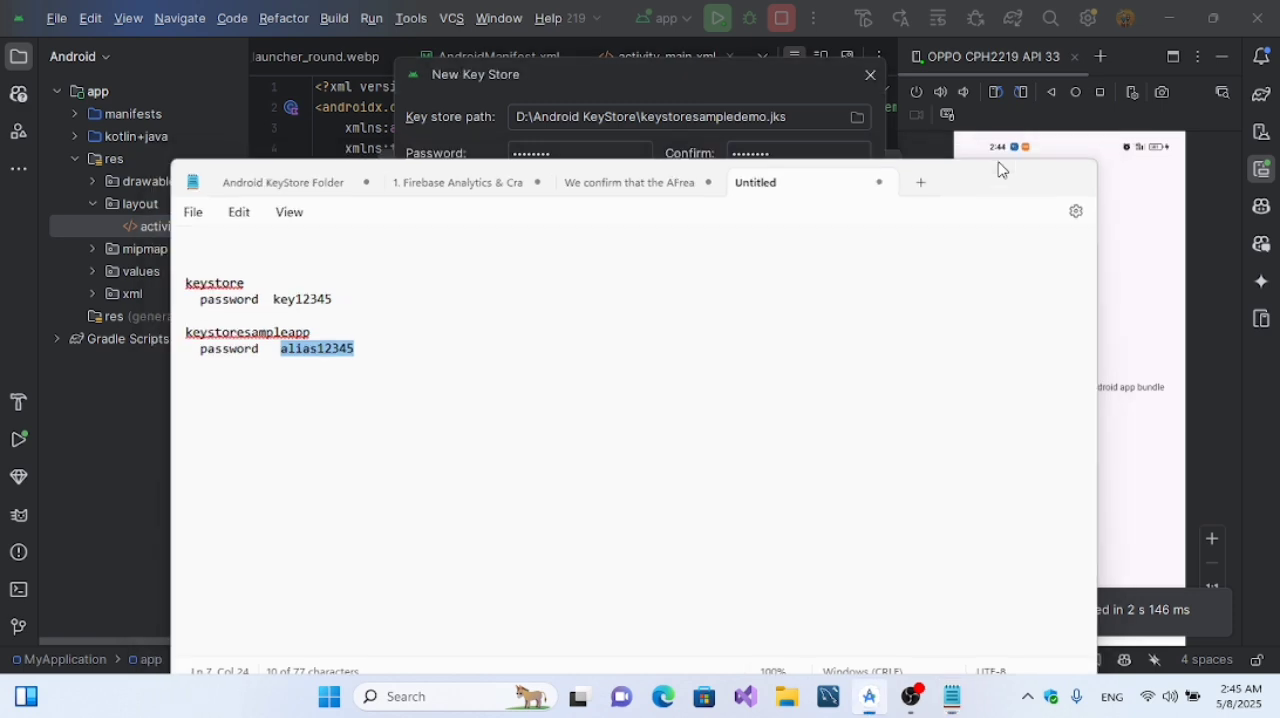
left_click(626, 262)
key("ctrl+v")
left_click(791, 263)
key("ctrl+v")
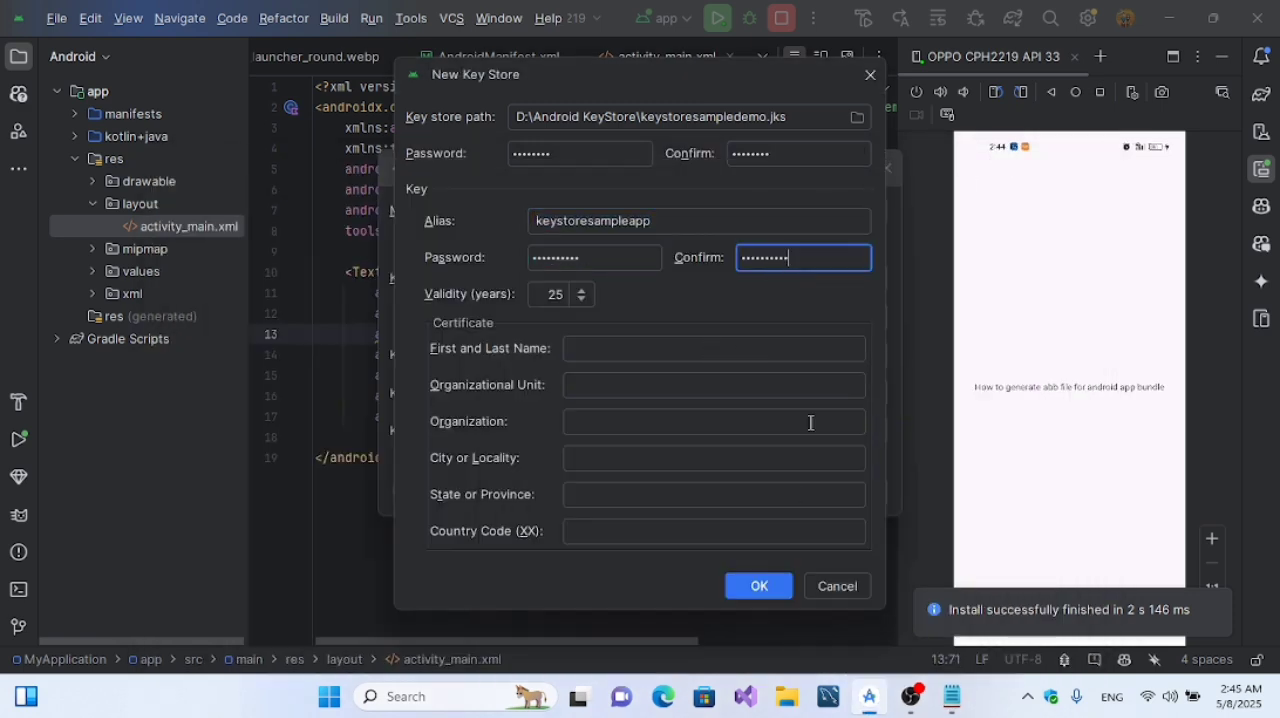
Step: Copy the key store file name keystoresampledemo.jks from the key store path into the Notepad note, beside the keystore entry
left_click(955, 696)
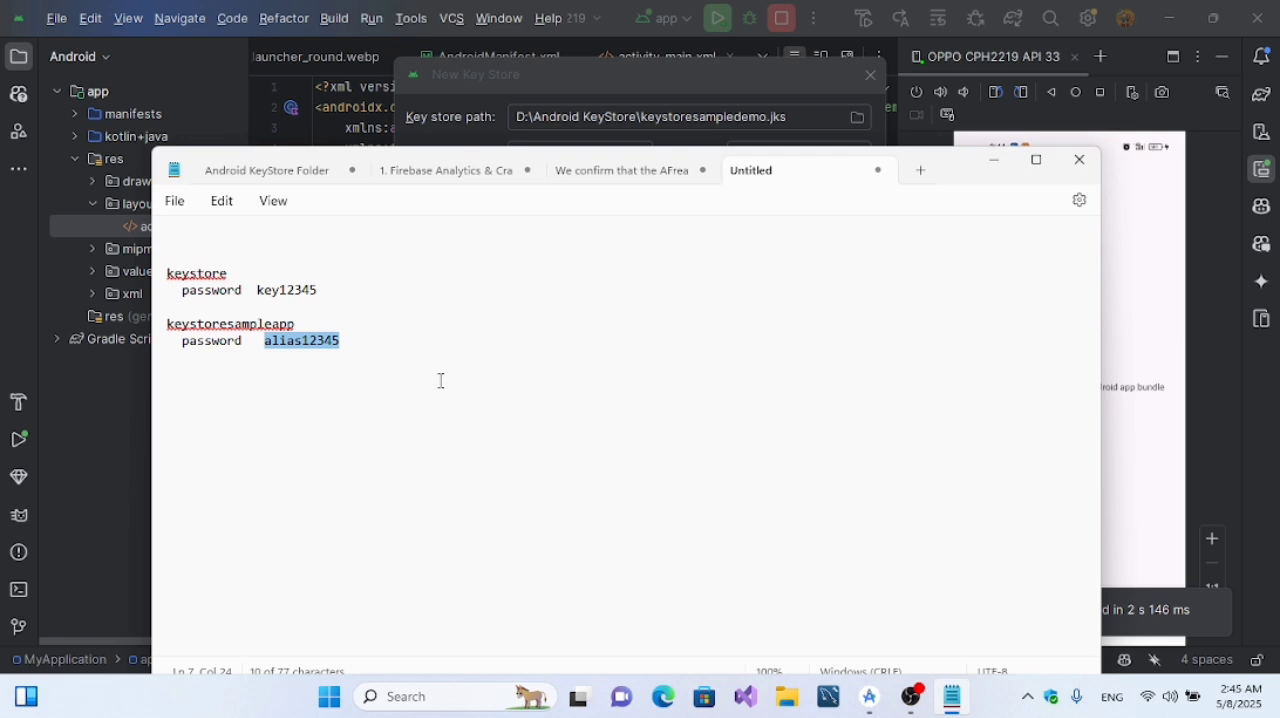
left_click(388, 344)
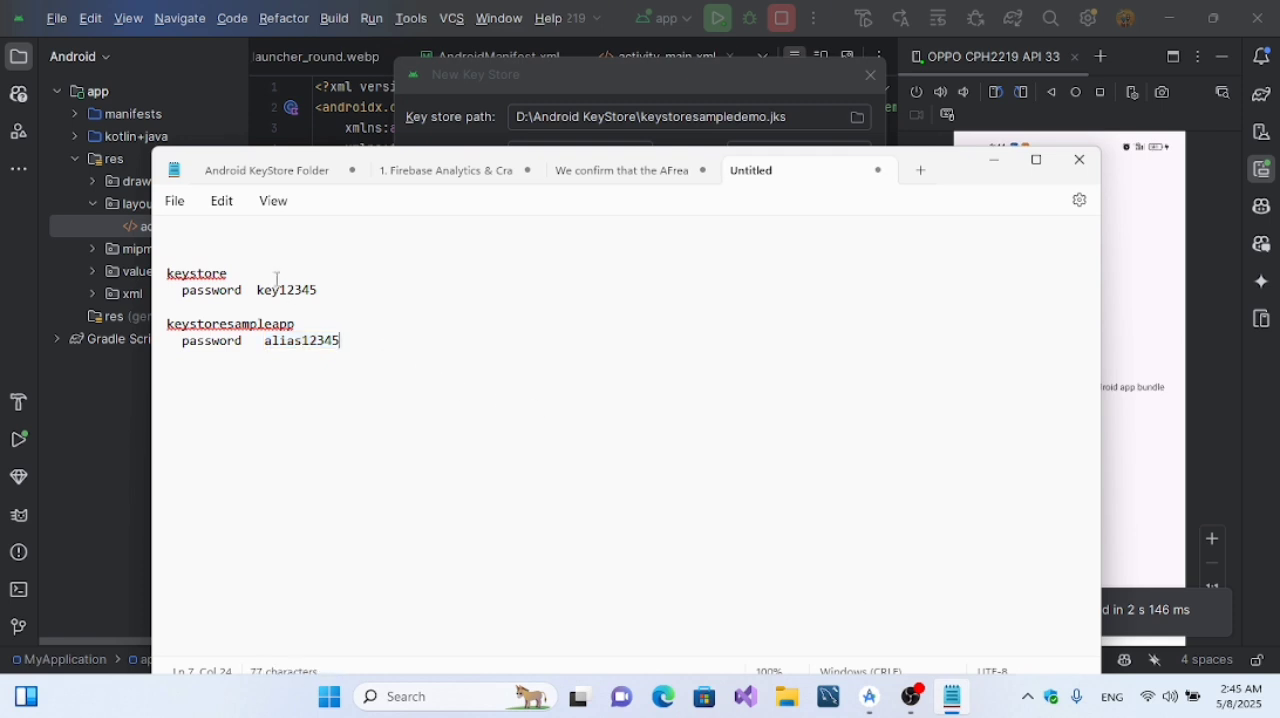
left_click_drag(790, 117, 641, 117)
key("ctrl+c")
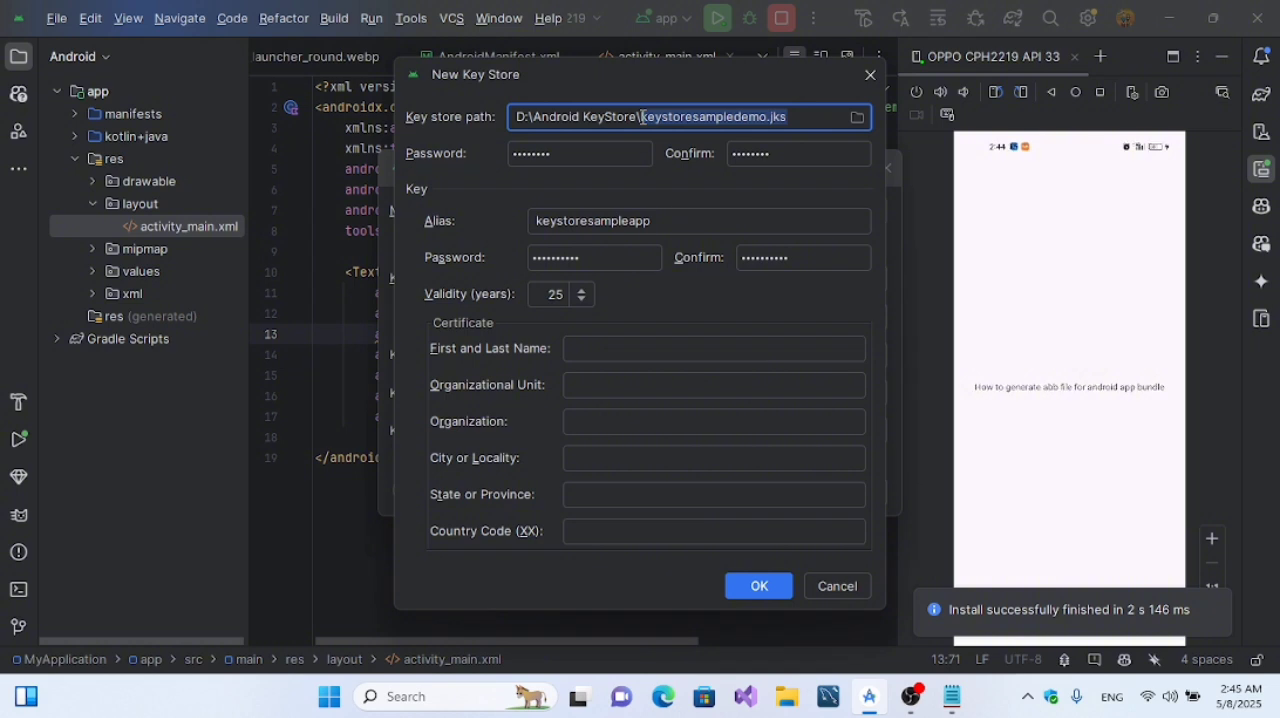
left_click(952, 694)
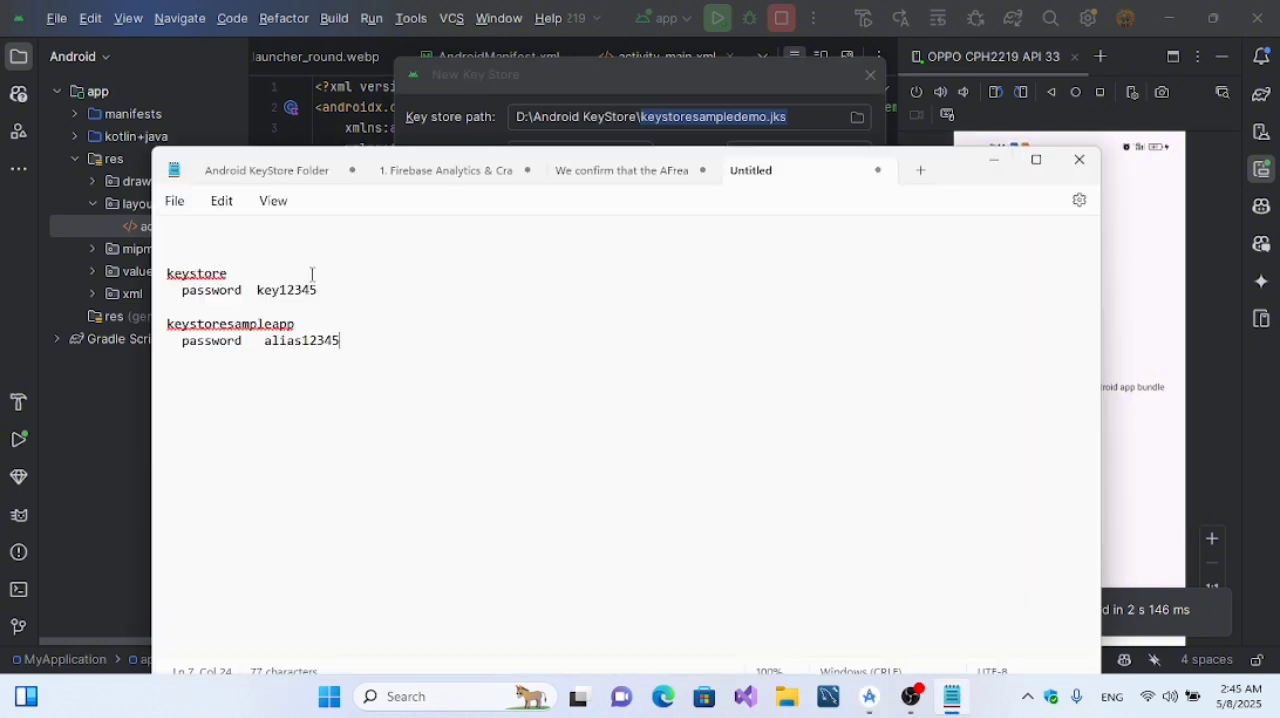
left_click(253, 267)
key("ctrl+v")
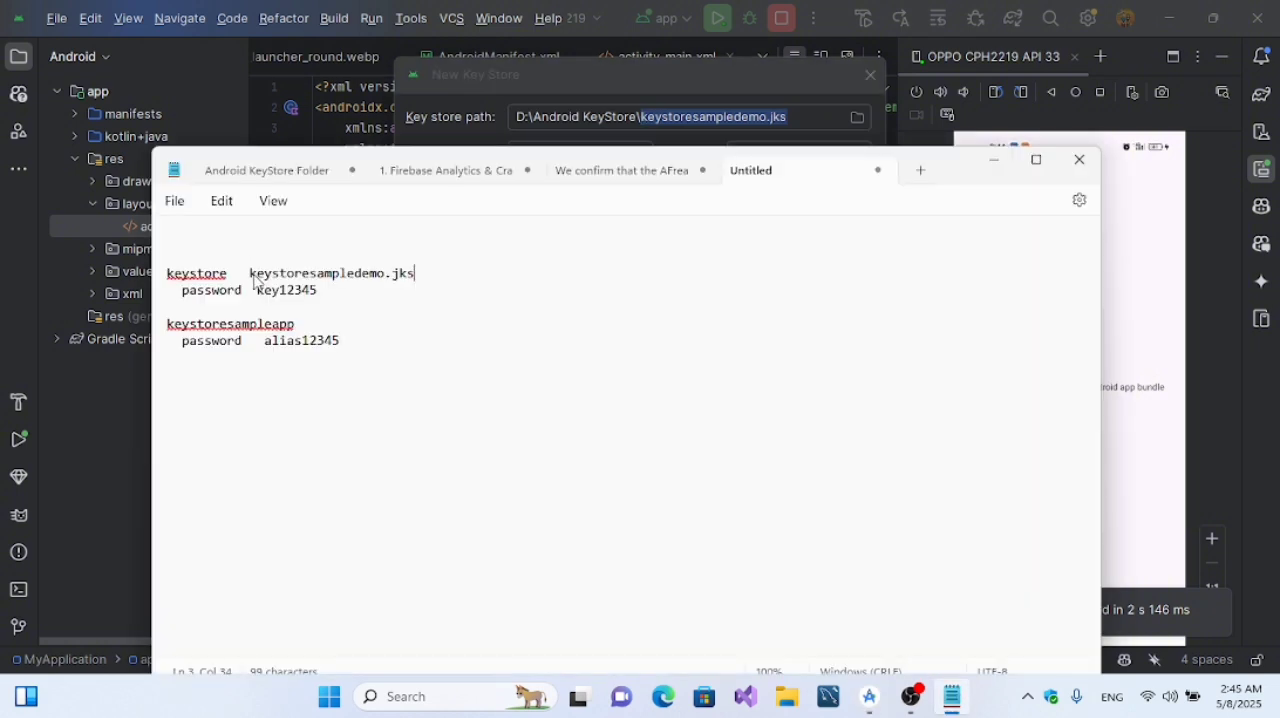
Step: Add the heading line "This jks file and keystore password alias data never forget" above the keystore entry in the note
left_click(421, 240)
type("This")
type(" jks")
key("BackSpace")
key("BackSpace")
type("ks file and keystore password alias data")
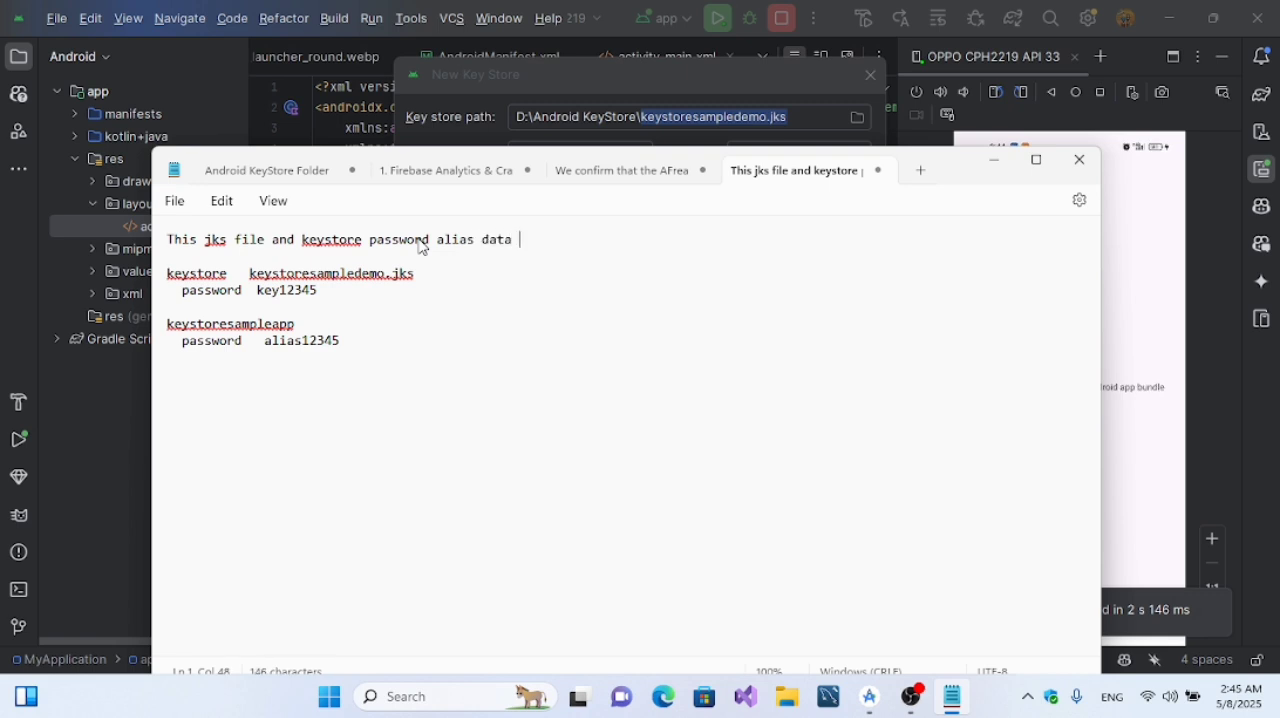
type(" never forget")
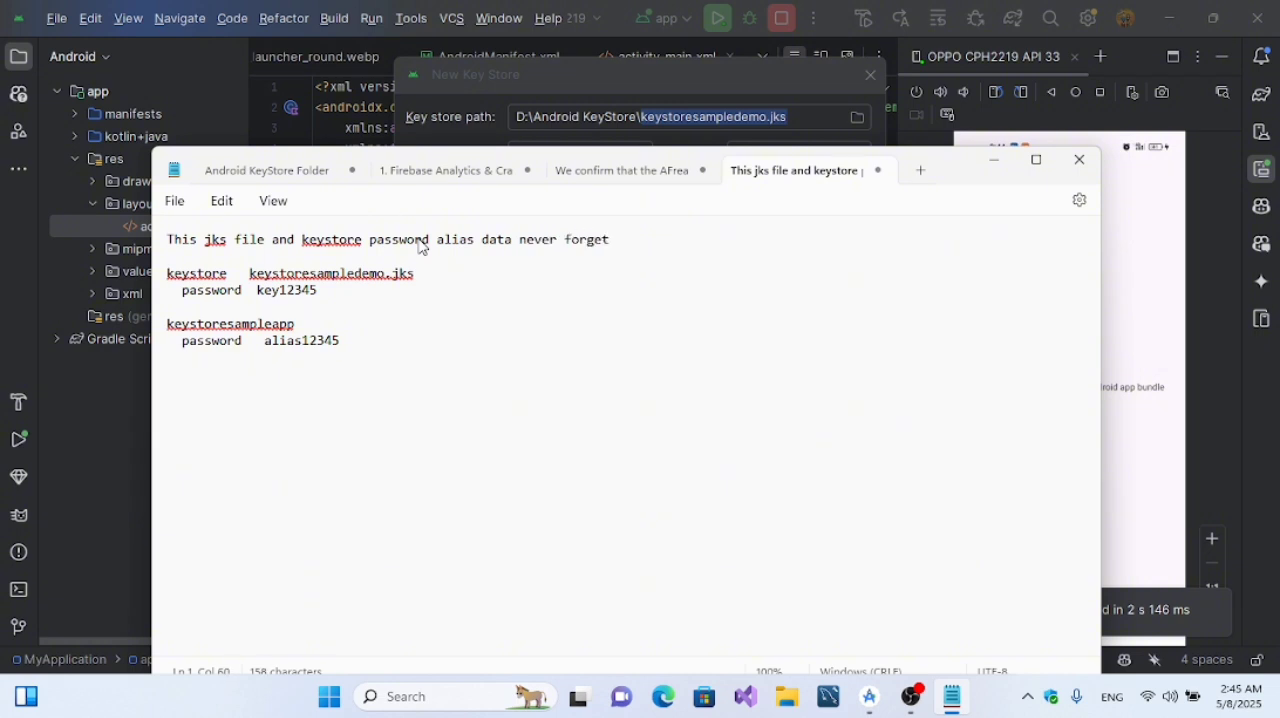
left_click(993, 160)
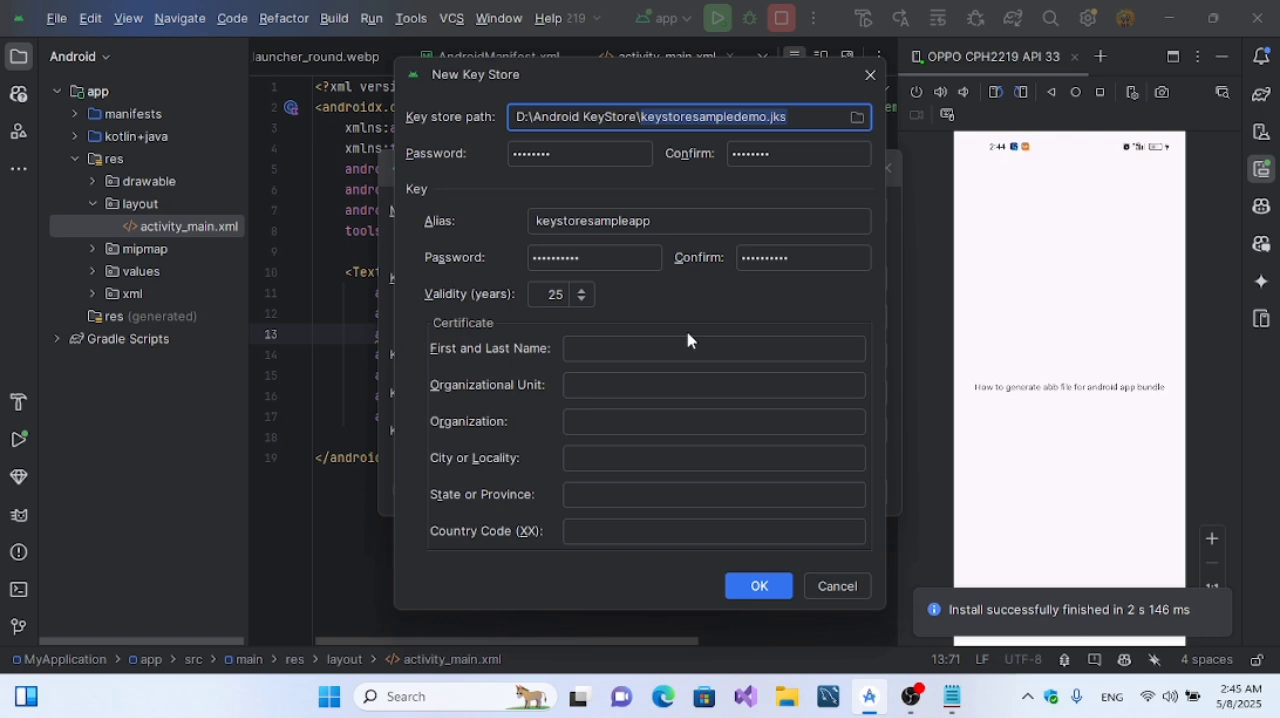
Step: In Android Studio, fill in the certificate's first and last name and enter SKYbit Studio as both organizational unit and organization
left_click(656, 347)
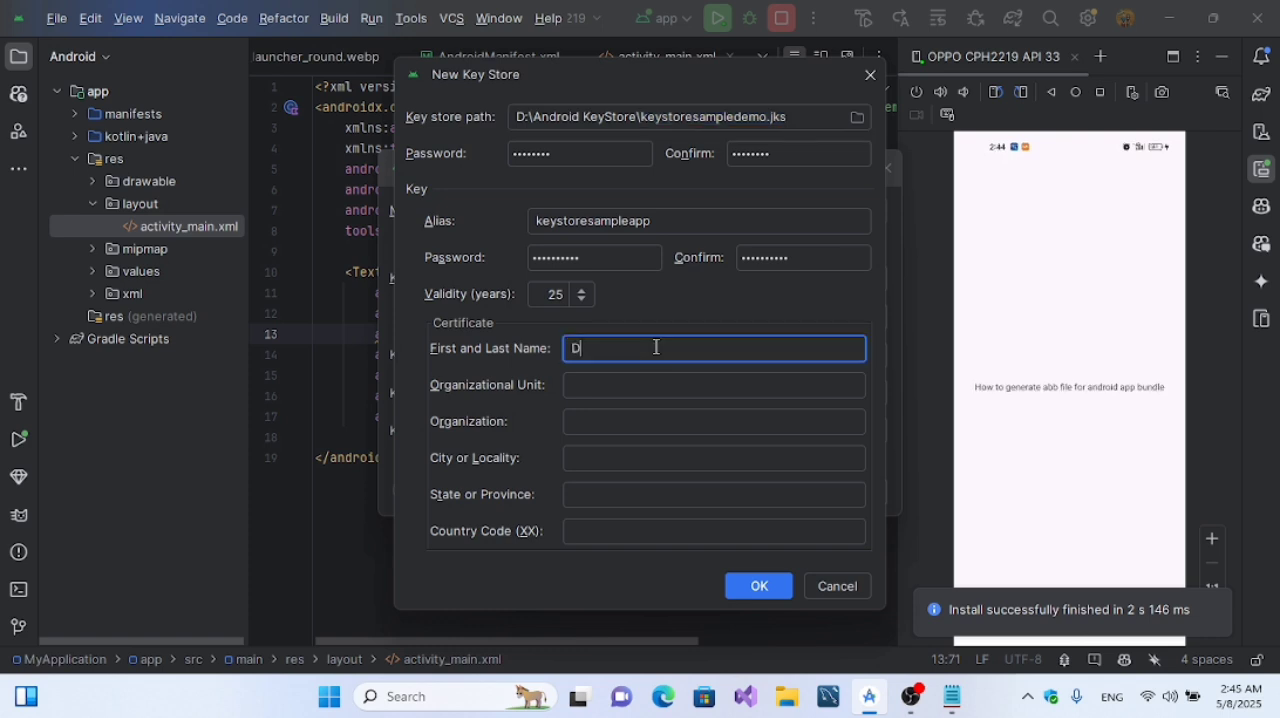
type("DEV MK")
left_click(615, 391)
type("S")
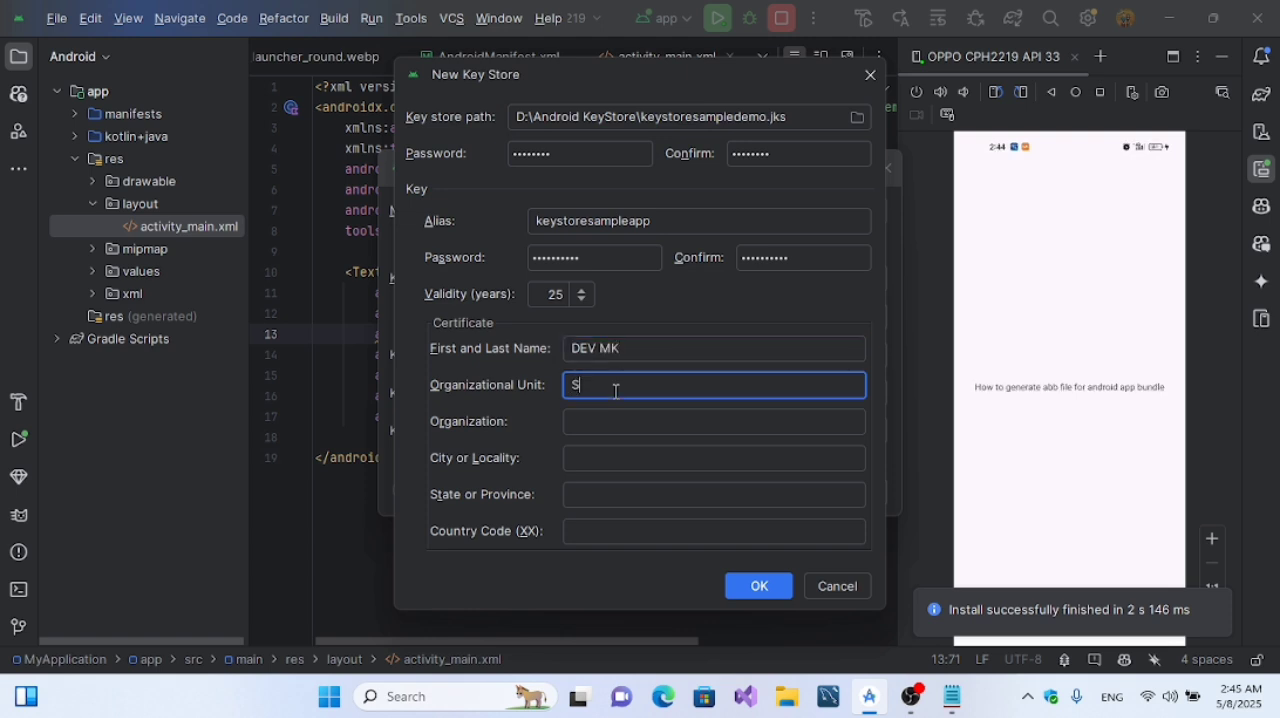
type("KYbit Studio")
left_click(608, 437)
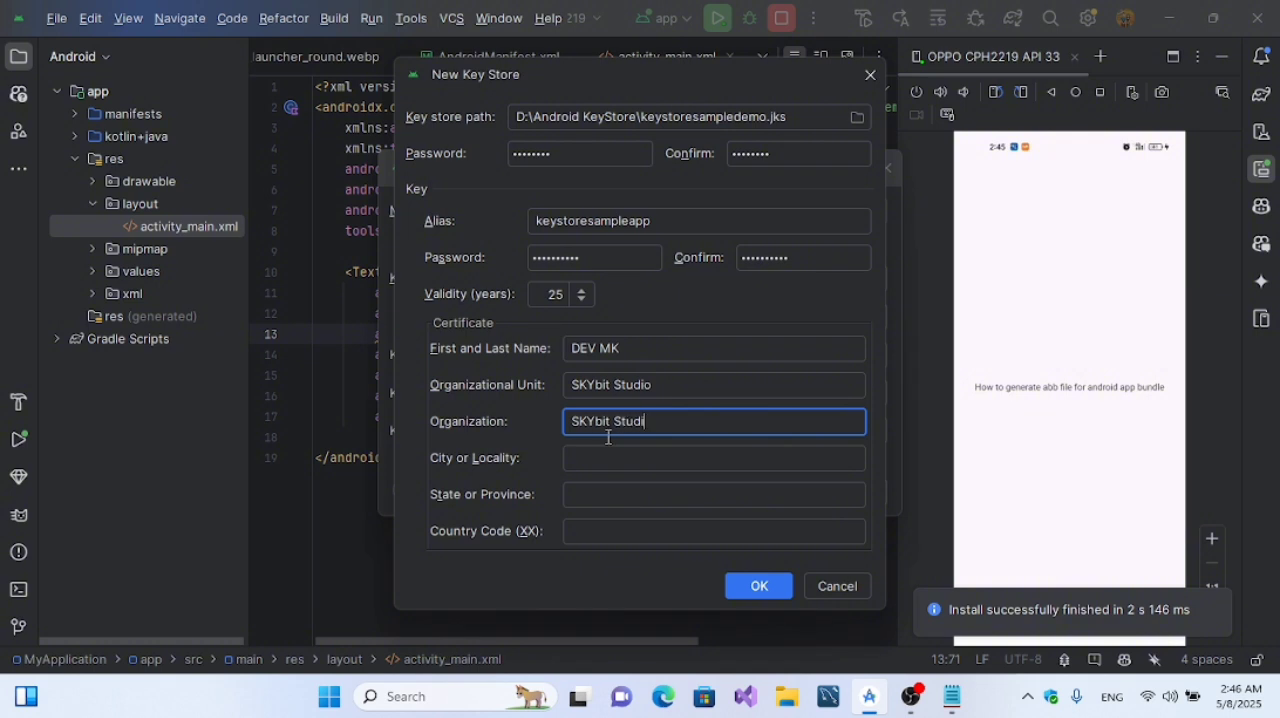
Step: Set the certificate's city to Yangon and state to Myanmar, fill in the country code, and create the key store
left_click(596, 455)
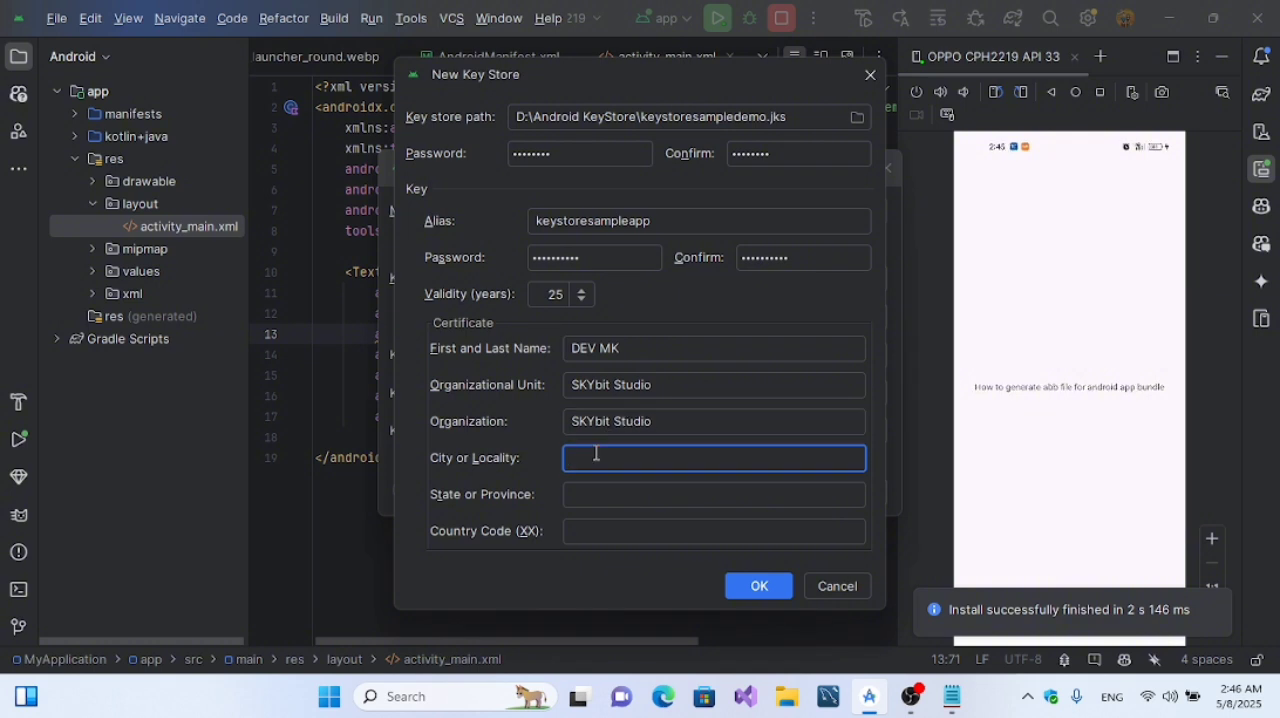
left_click(584, 500)
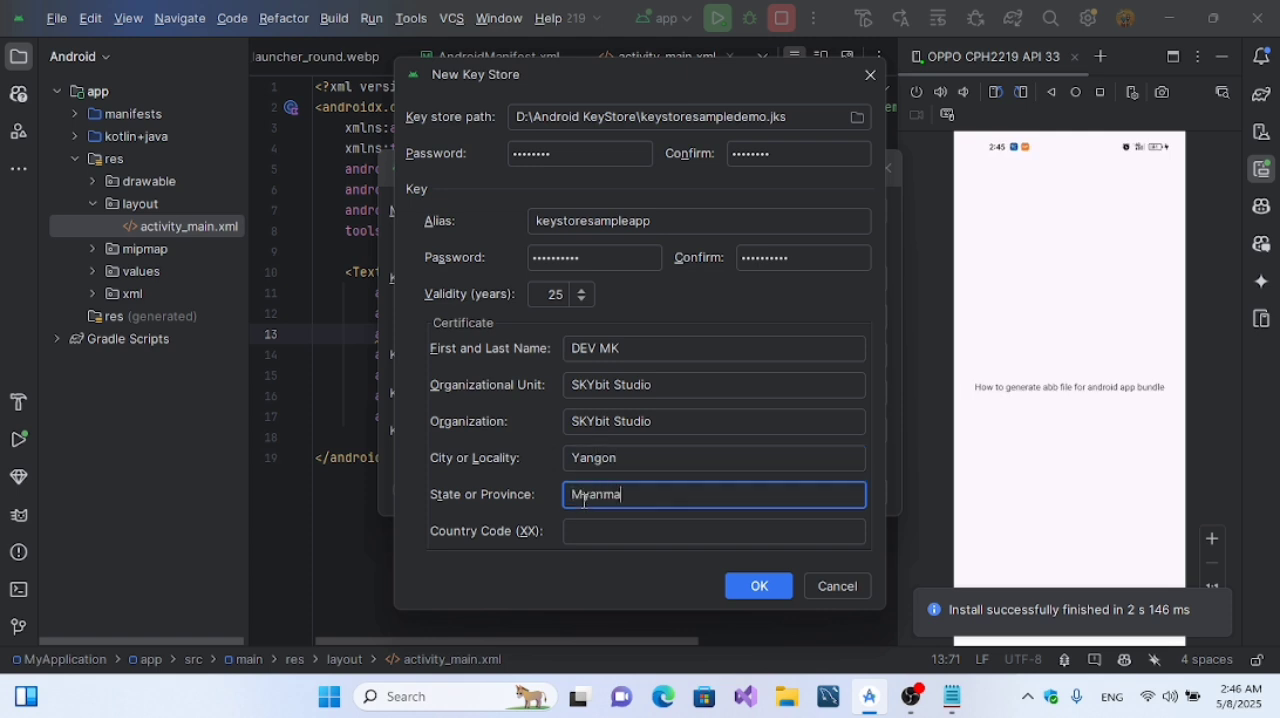
left_click(584, 528)
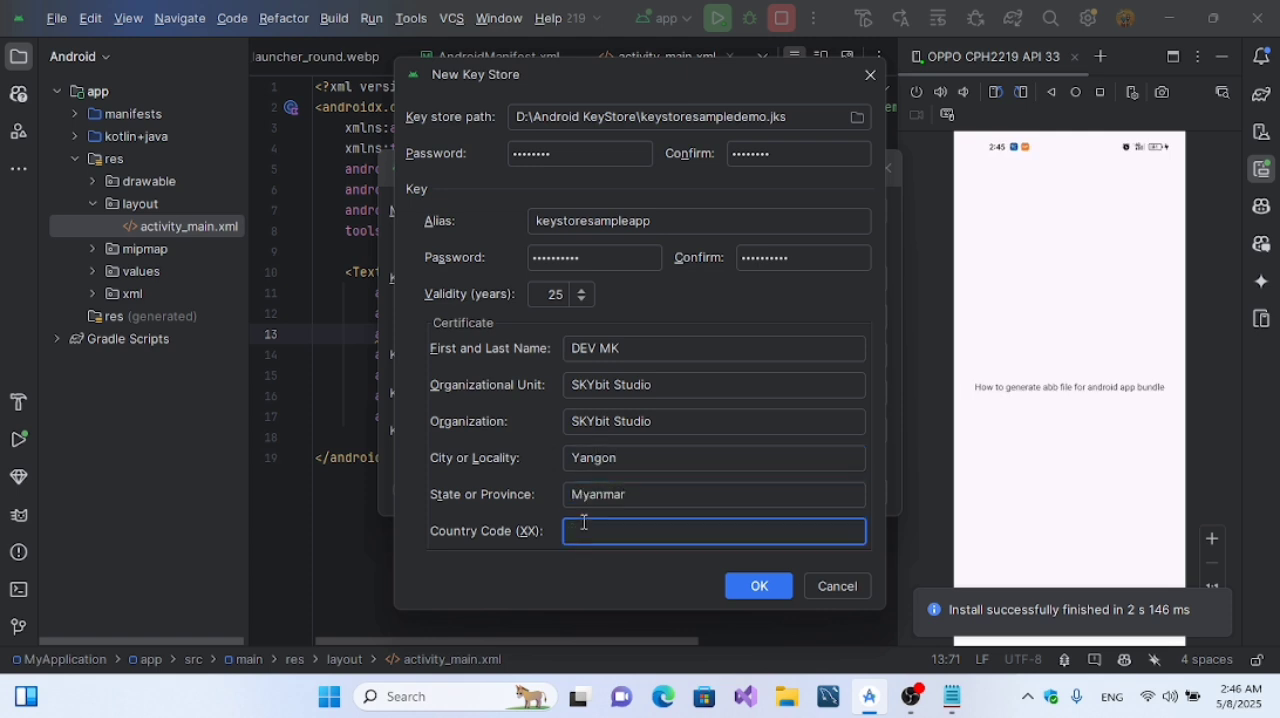
left_click(746, 588)
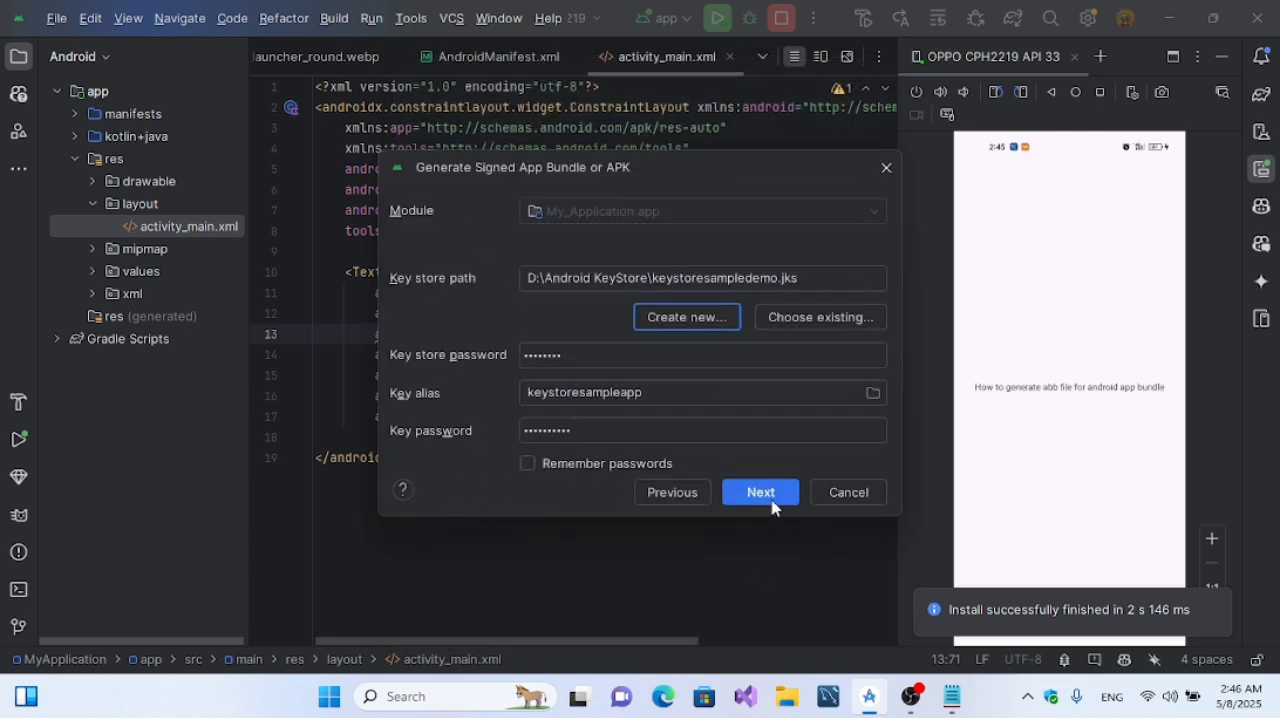
Step: Enable remembering the signing passwords and add the line "Remember password checked" at the end of the Notepad note
left_click(528, 464)
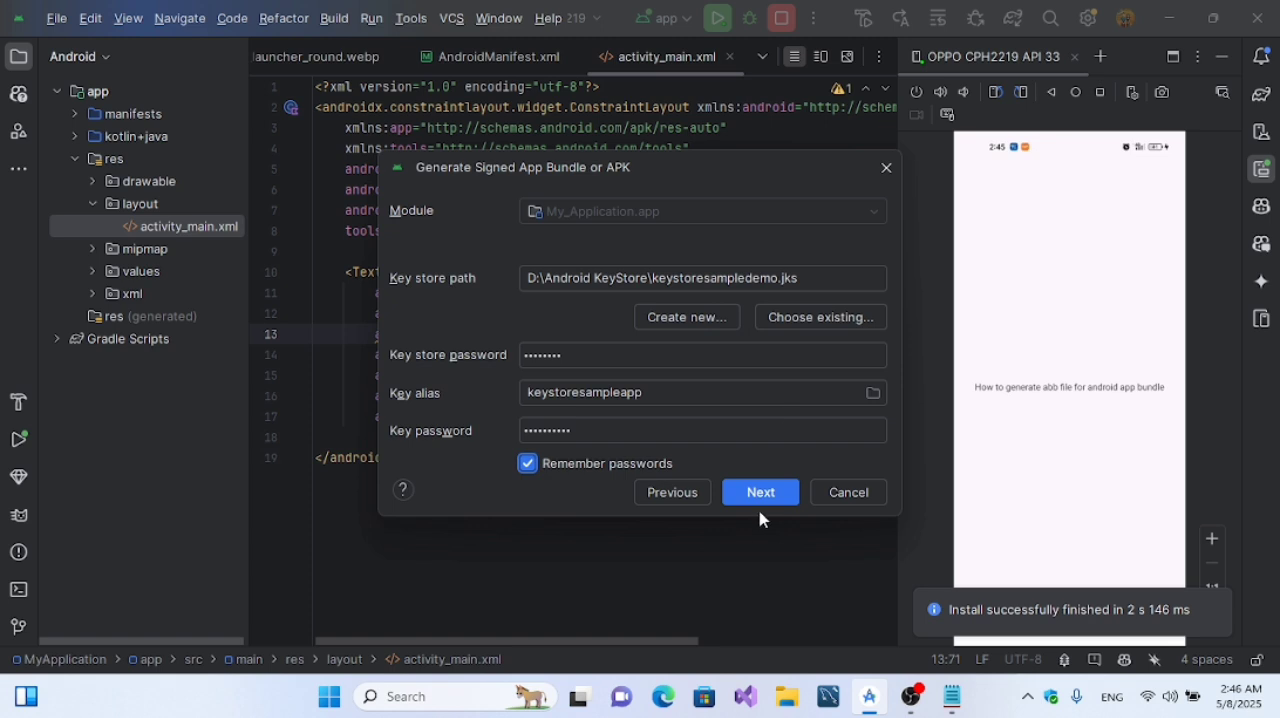
left_click(947, 710)
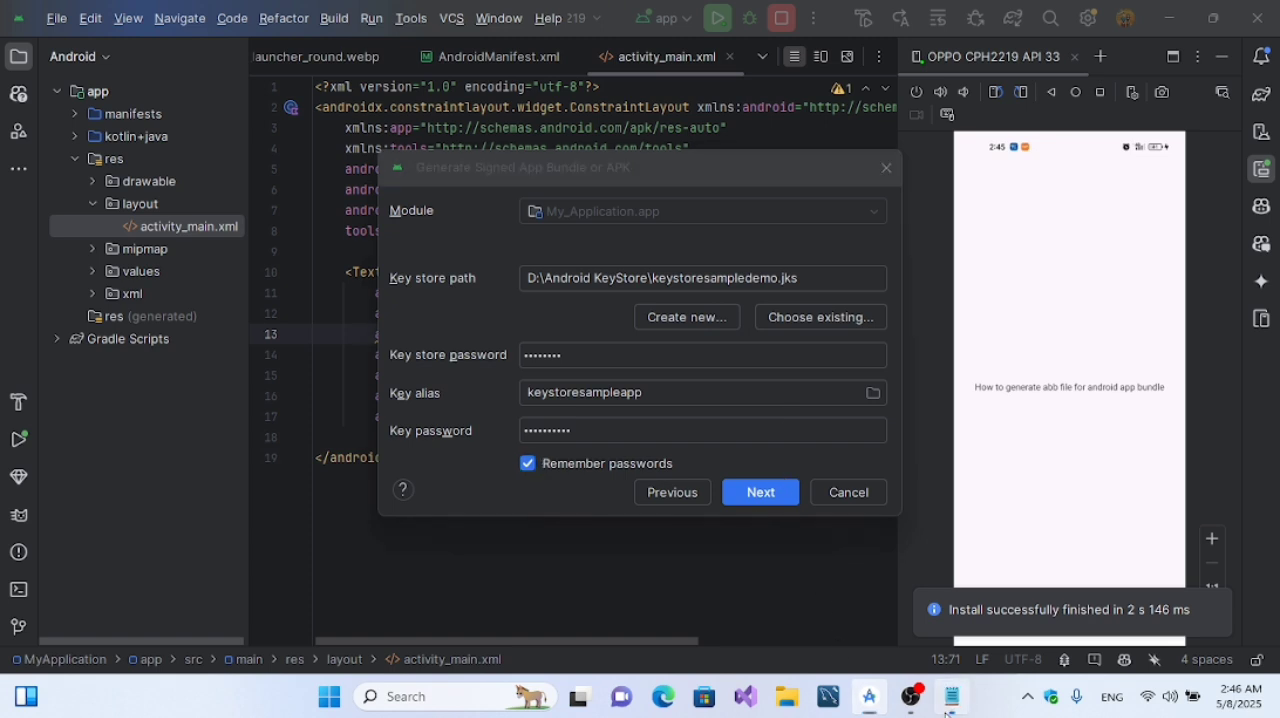
key("Return")
type("Reme")
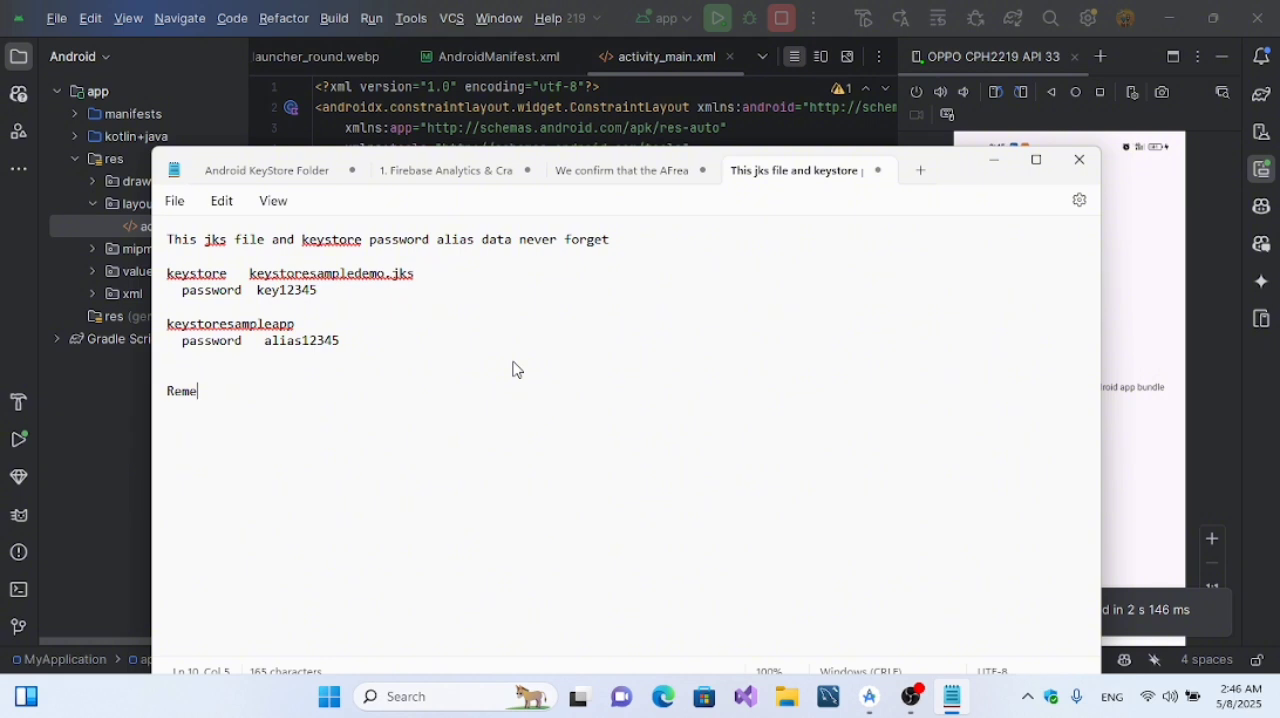
type("mb")
key("BackSpace")
type("mber password checked")
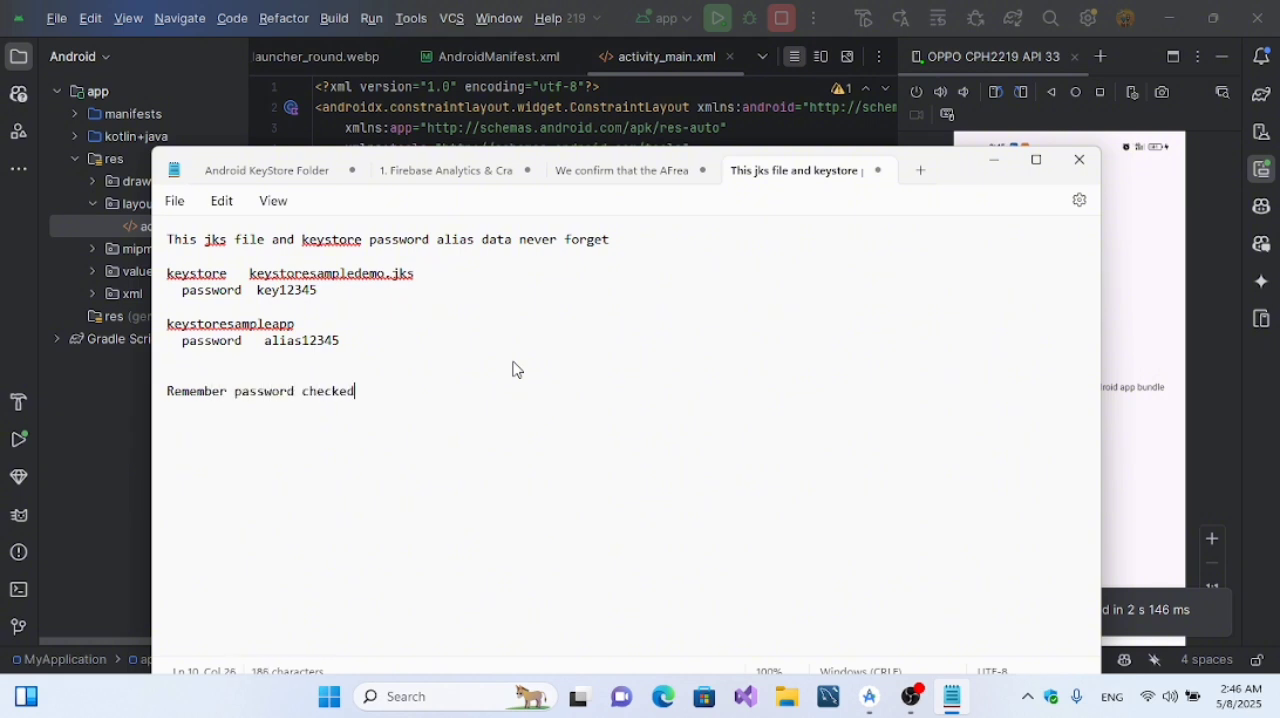
left_click(1006, 164)
Step: Proceed to the build variants in Android Studio, choose release, and create the signed app bundle
left_click(746, 491)
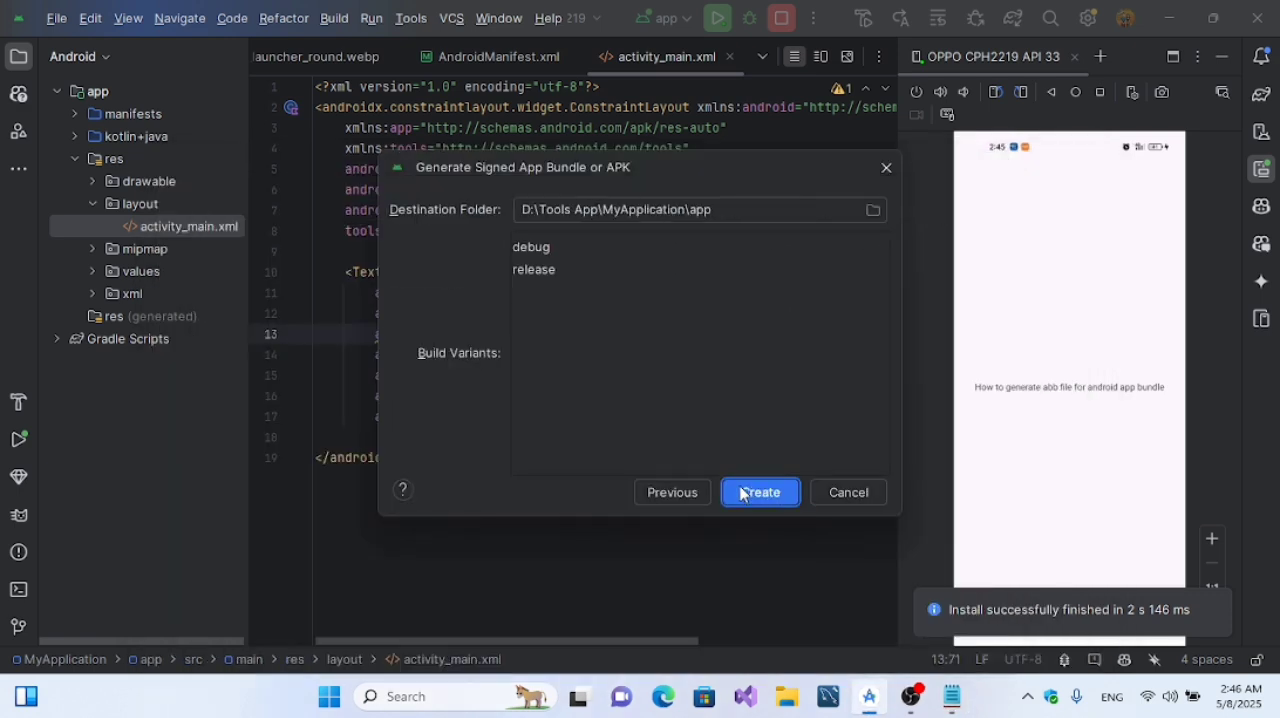
left_click(546, 268)
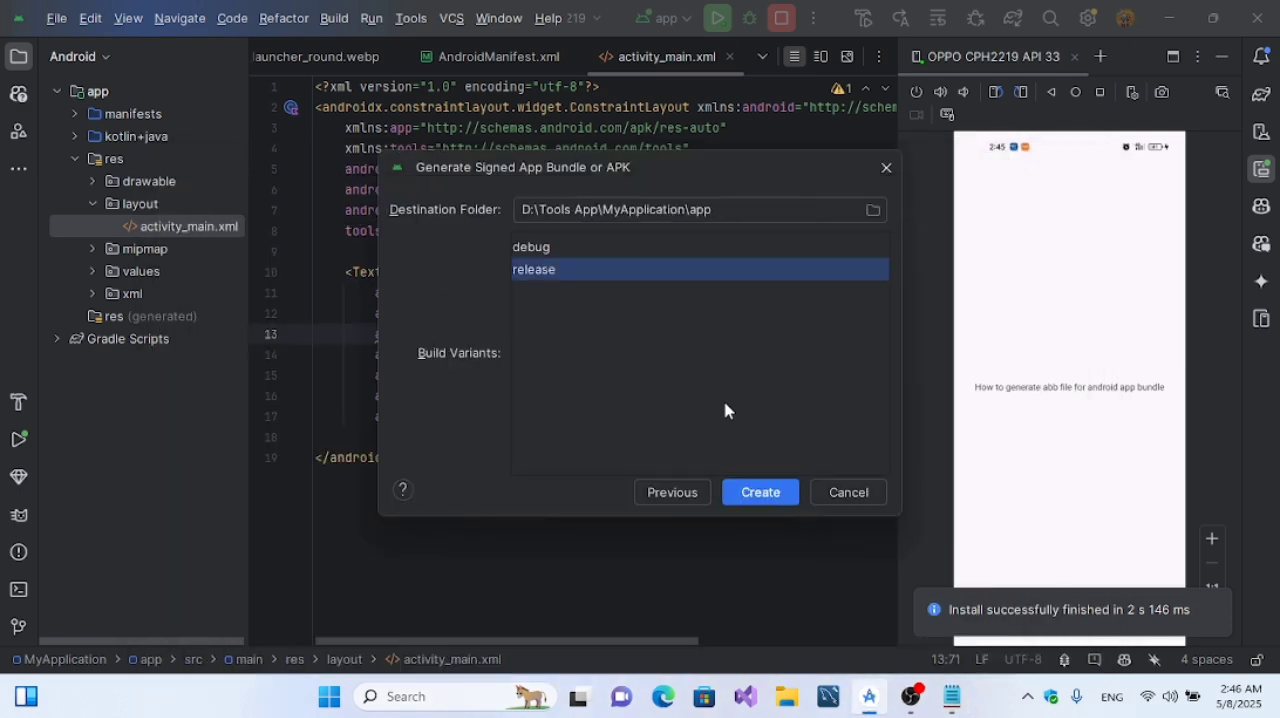
left_click(780, 492)
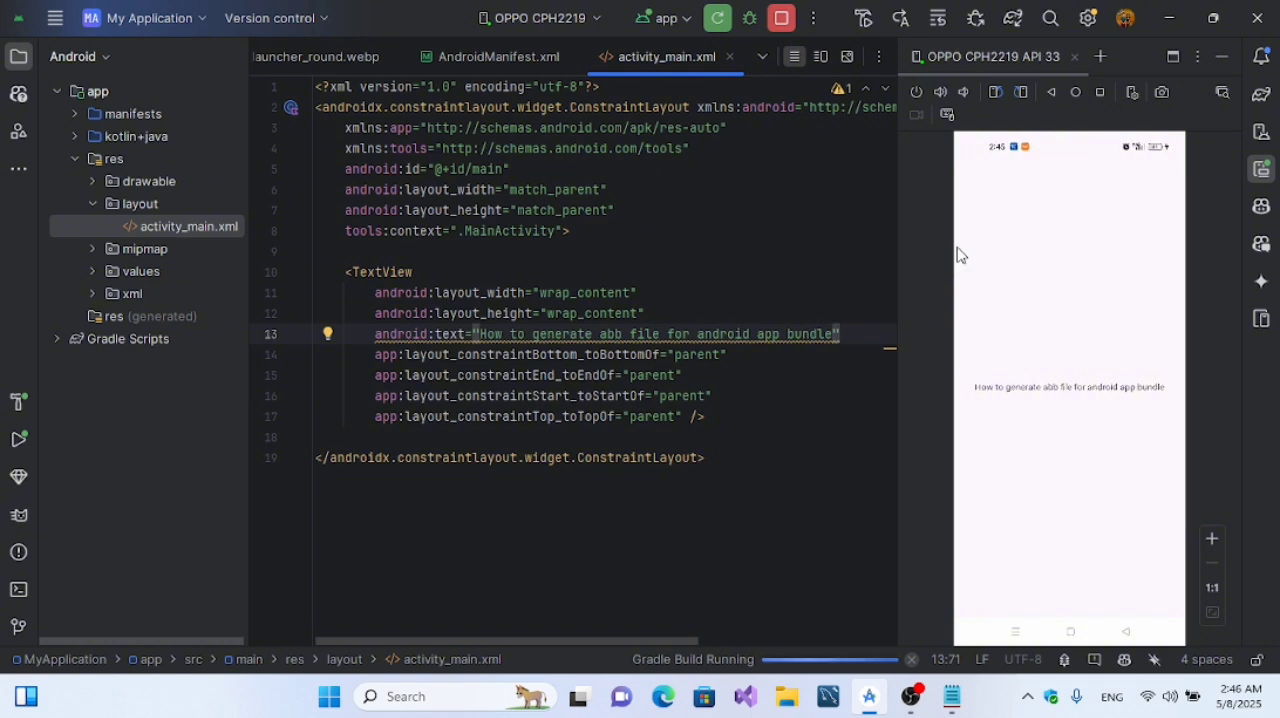
Step: Widen the code editor by narrowing the running device preview beside it
left_click_drag(897, 256, 1009, 281)
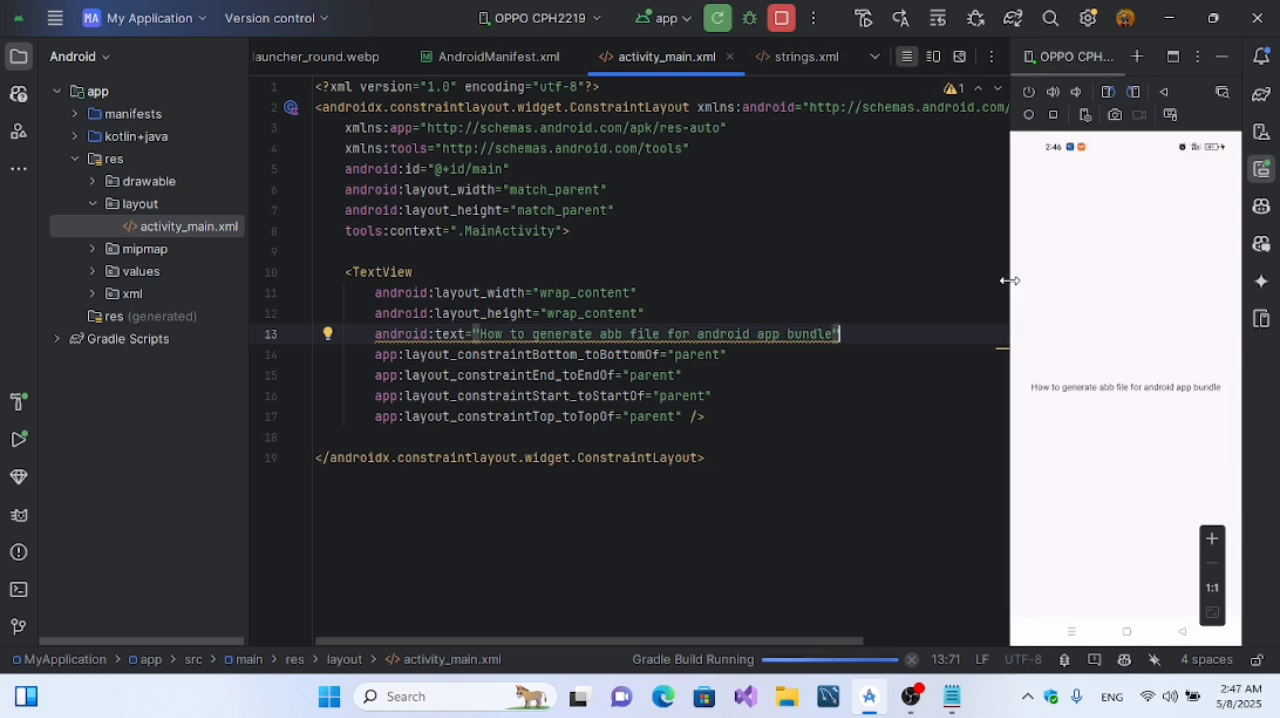
left_click(757, 388)
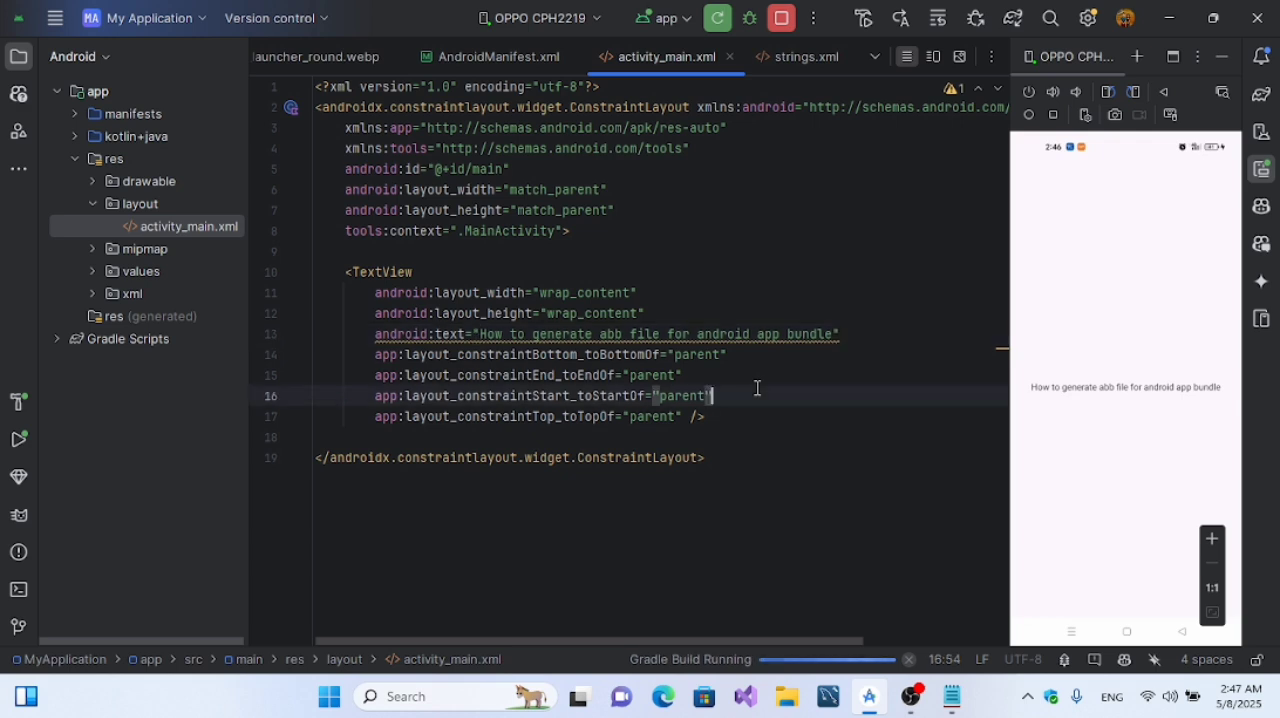
Step: Open the Android KeyStore folder on drive D: in File Explorer and check the key store files stored there
left_click(792, 706)
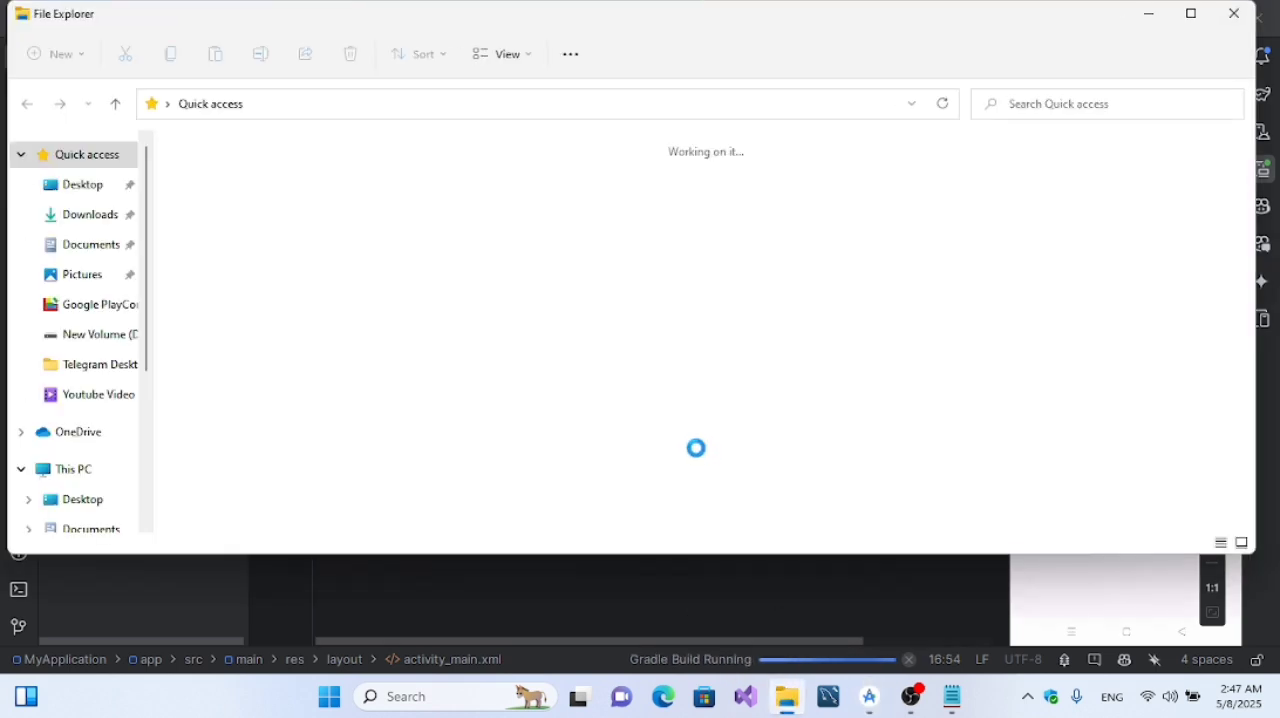
left_click(108, 477)
double_click(766, 337)
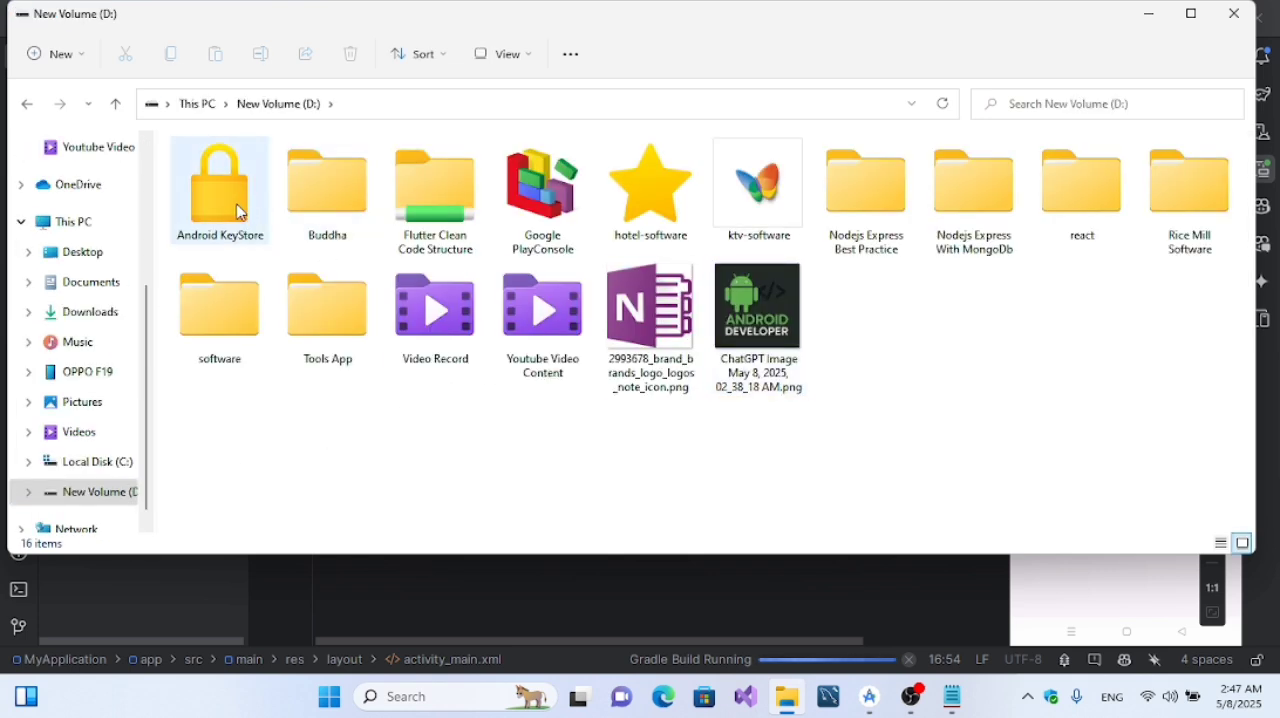
double_click(240, 211)
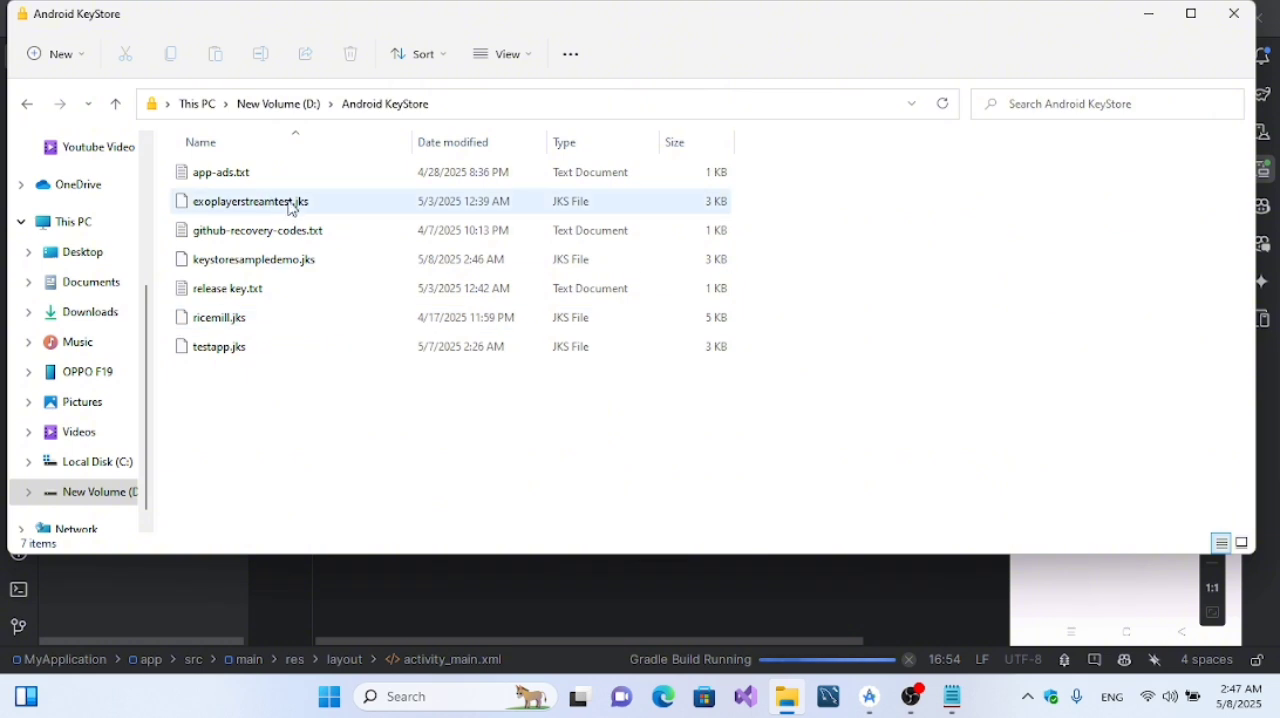
left_click(254, 367)
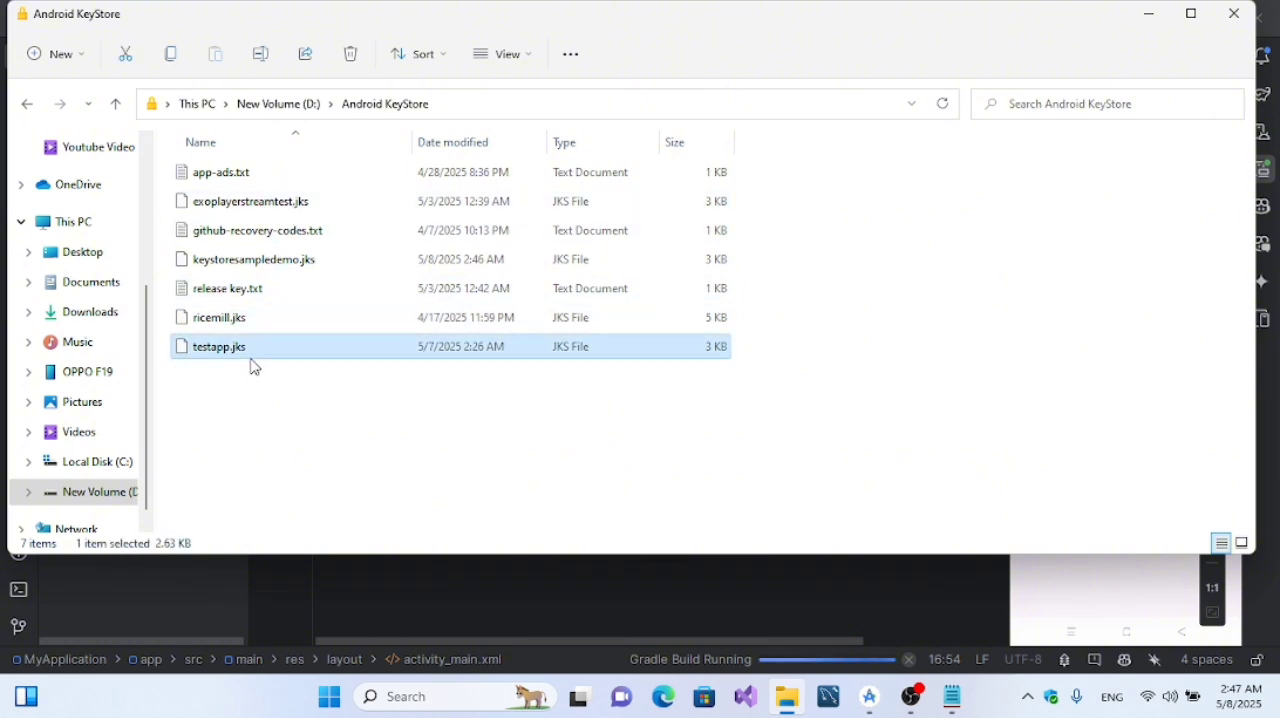
mouse_move(274, 354)
left_mouse_down()
mouse_move(277, 394)
mouse_move(274, 343)
left_mouse_up()
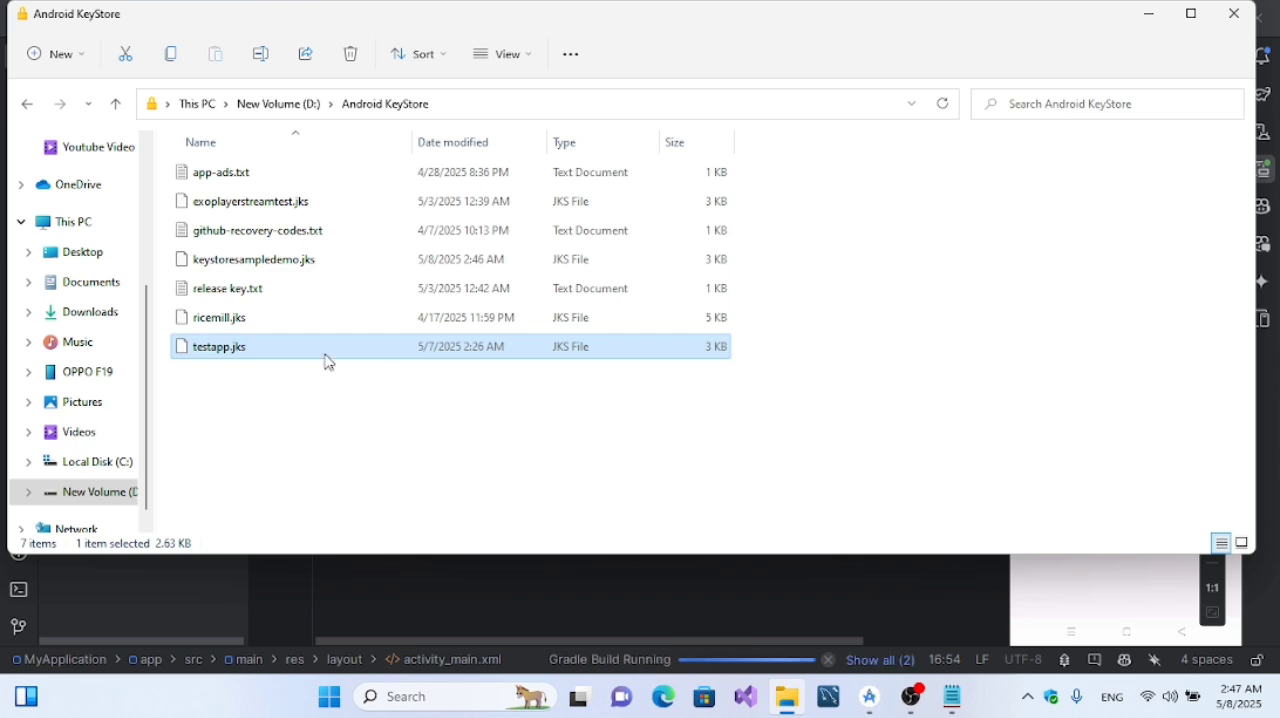
left_click(727, 562)
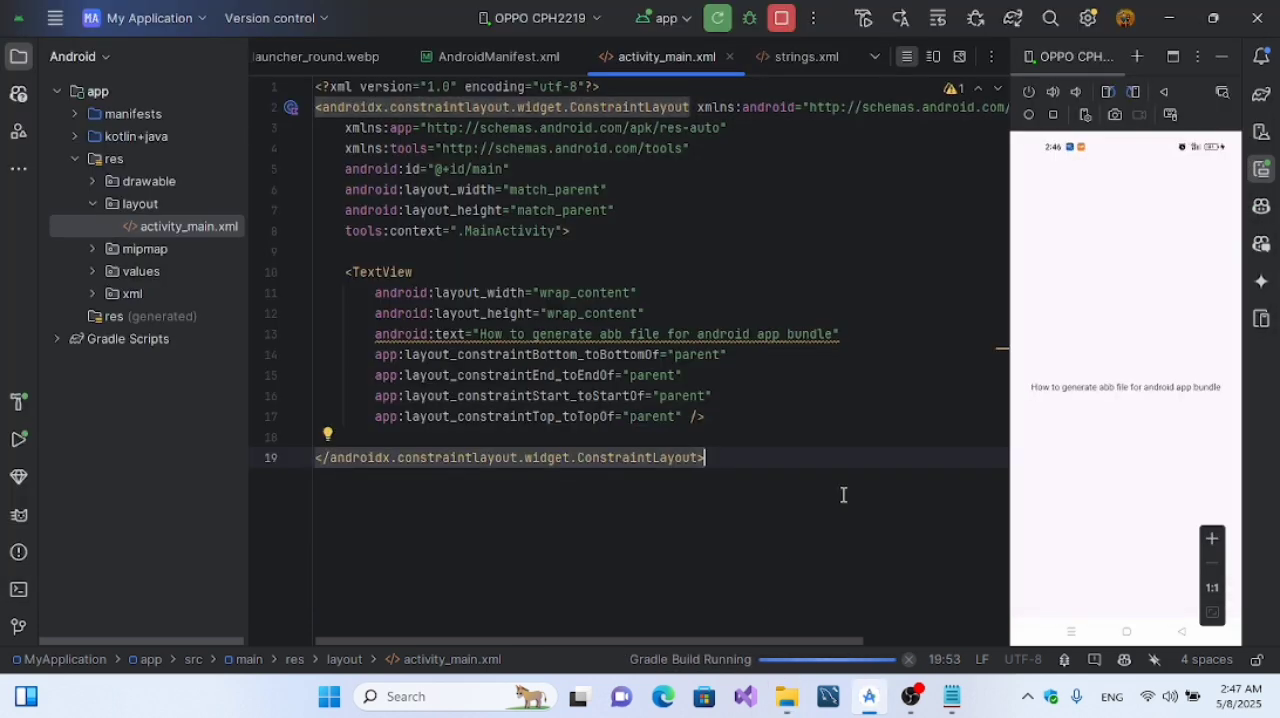
Step: Review the saved key store and alias credentials in the Notepad note, then return to Android Studio
left_click(946, 705)
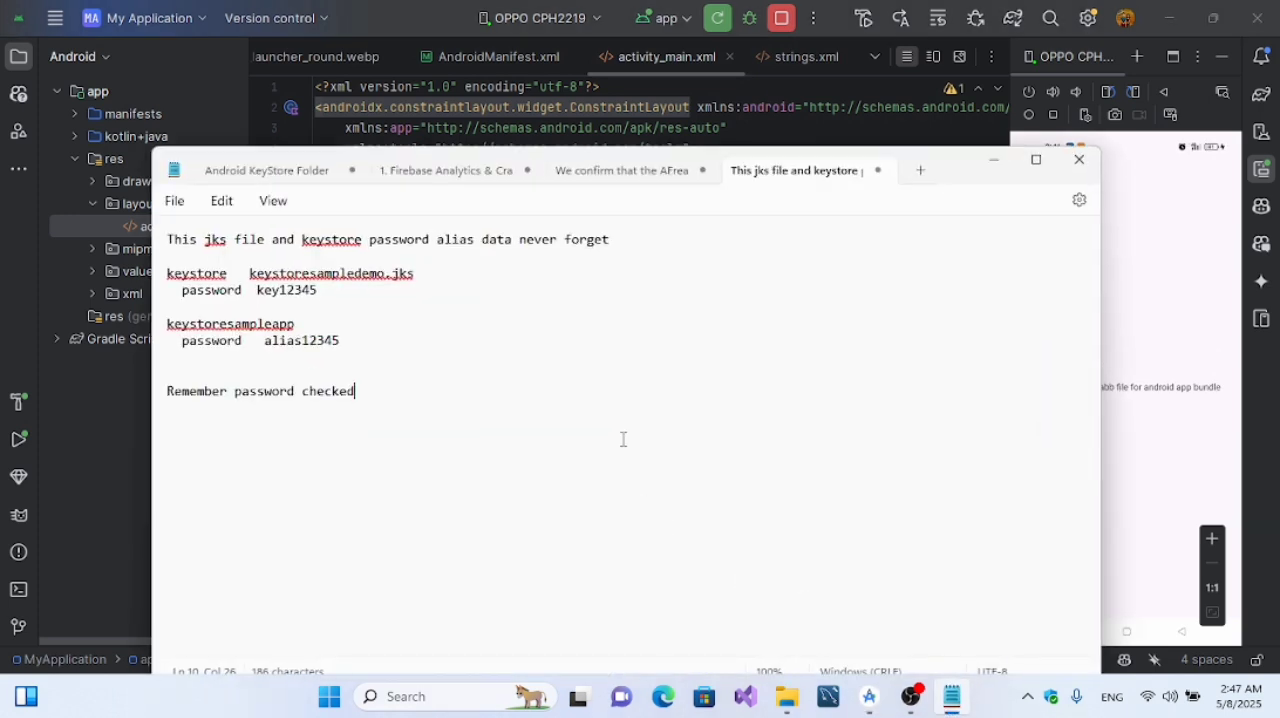
left_click_drag(955, 175, 890, 77)
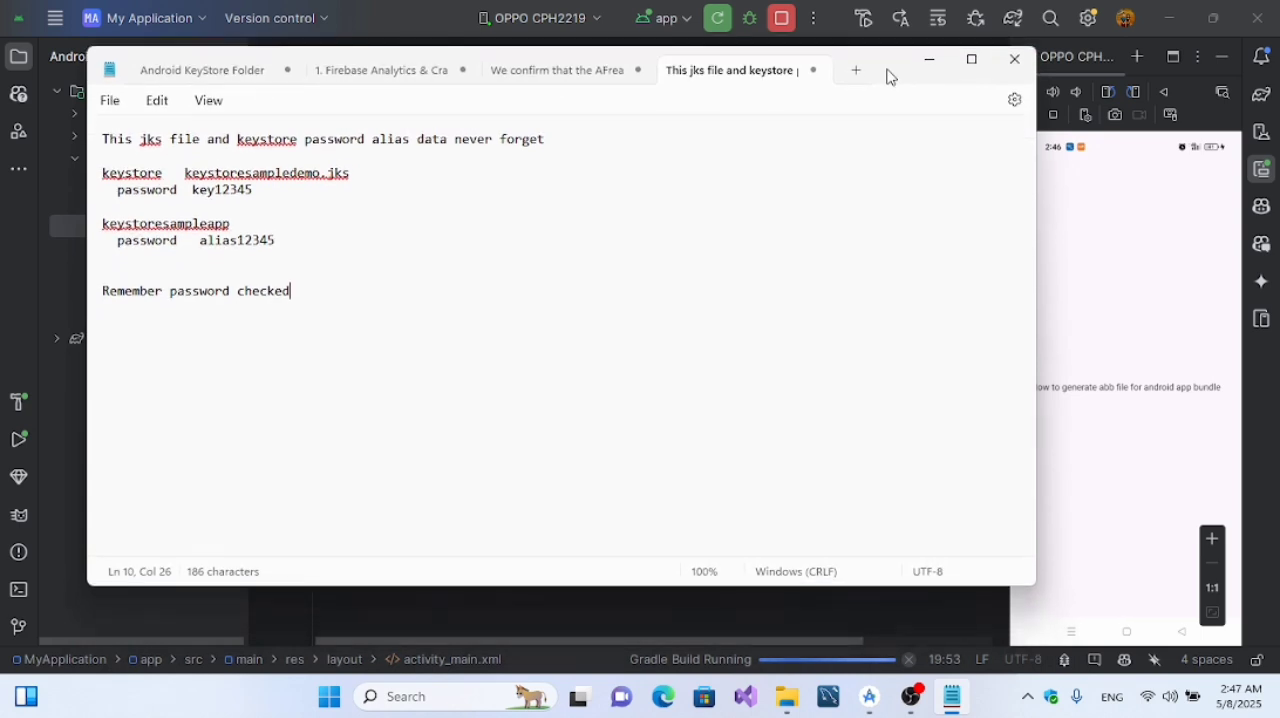
left_click(929, 59)
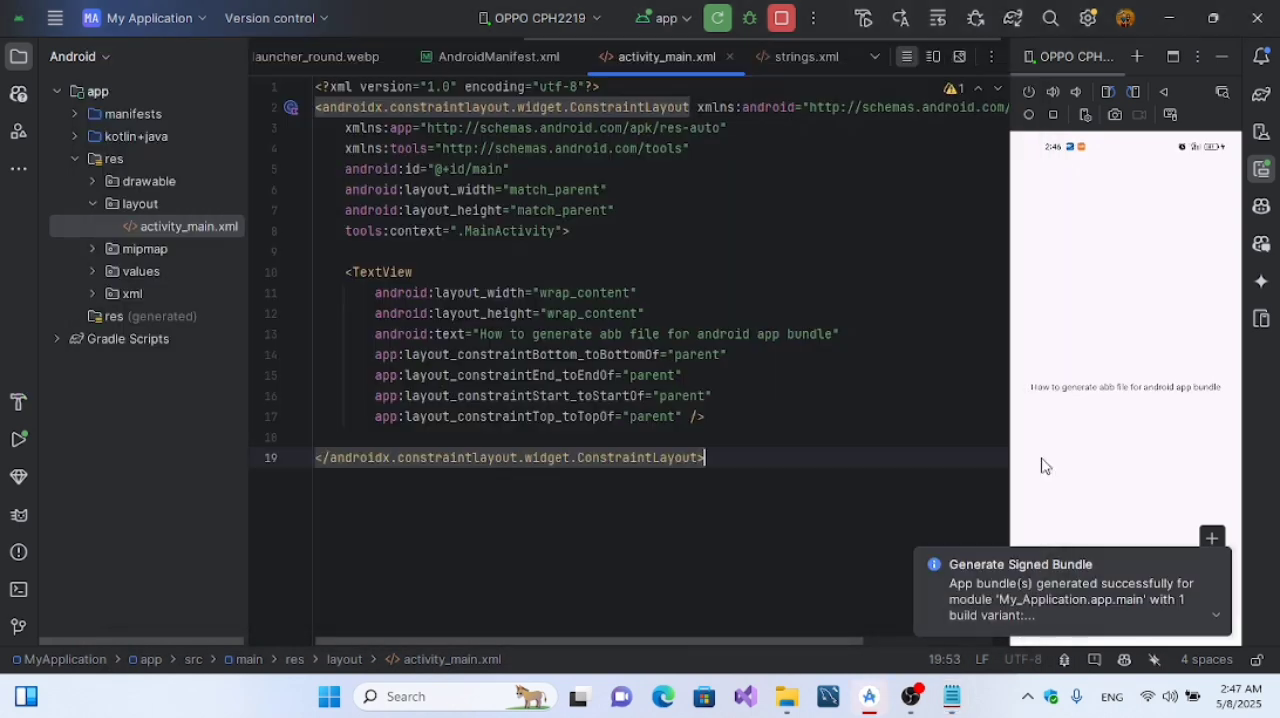
Step: Locate the generated release bundle from the build notification and trace its folder path from MyApplication through app to release
left_click(1217, 616)
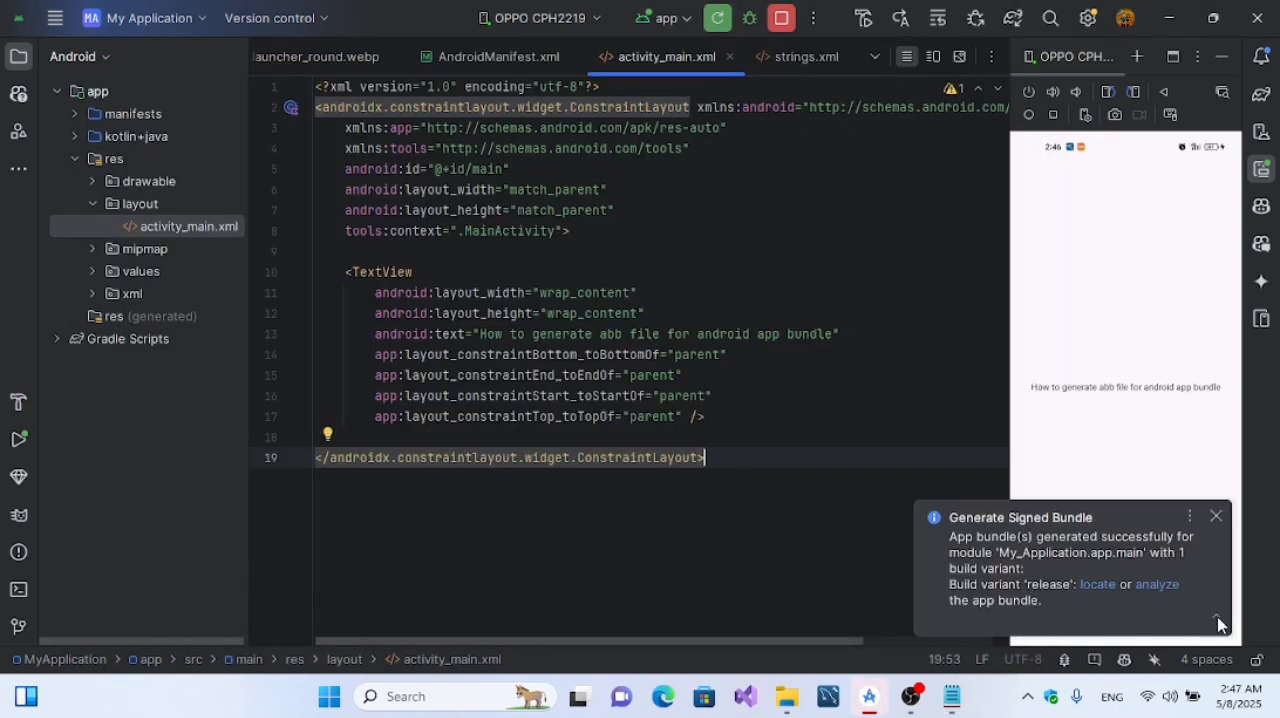
left_click(1098, 587)
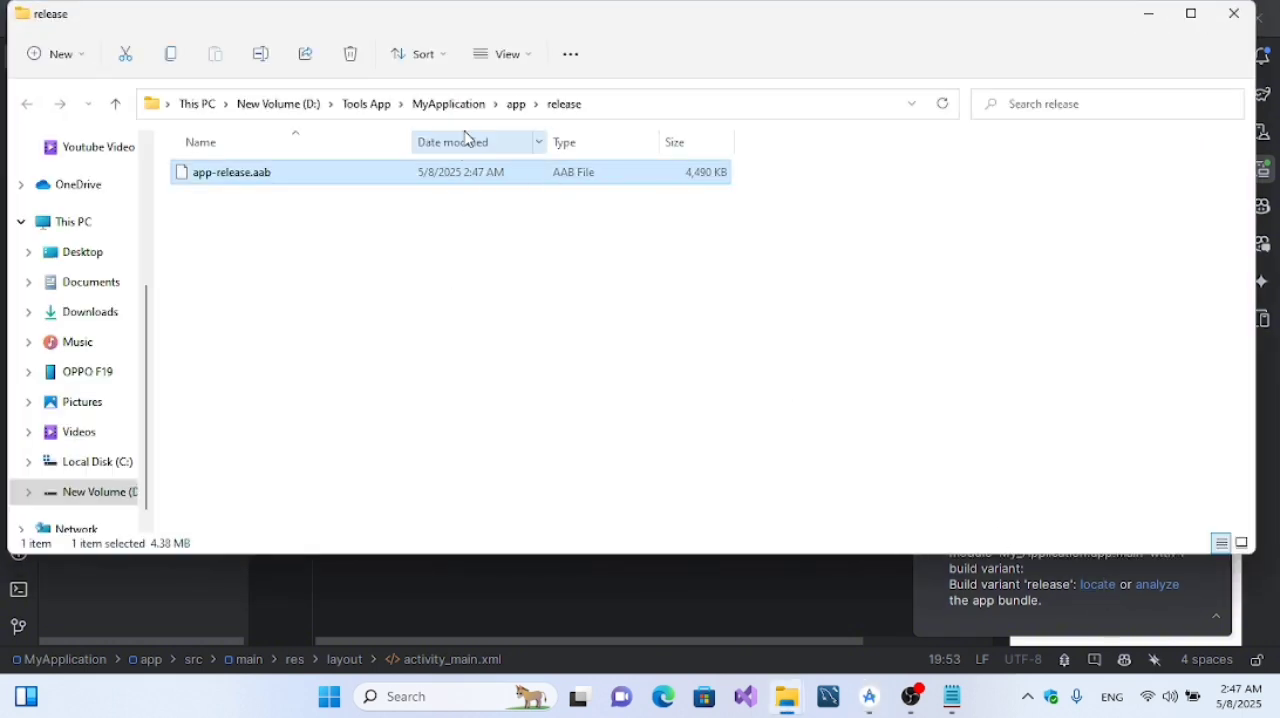
left_click(430, 105)
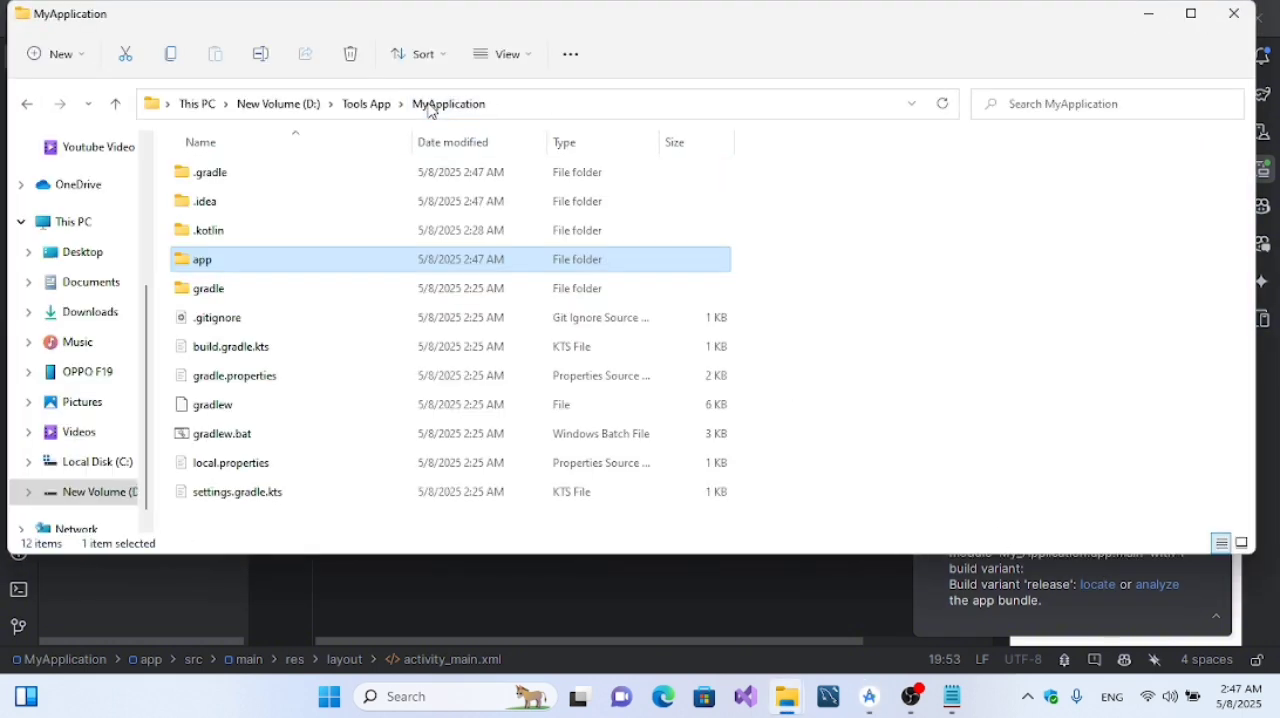
double_click(303, 262)
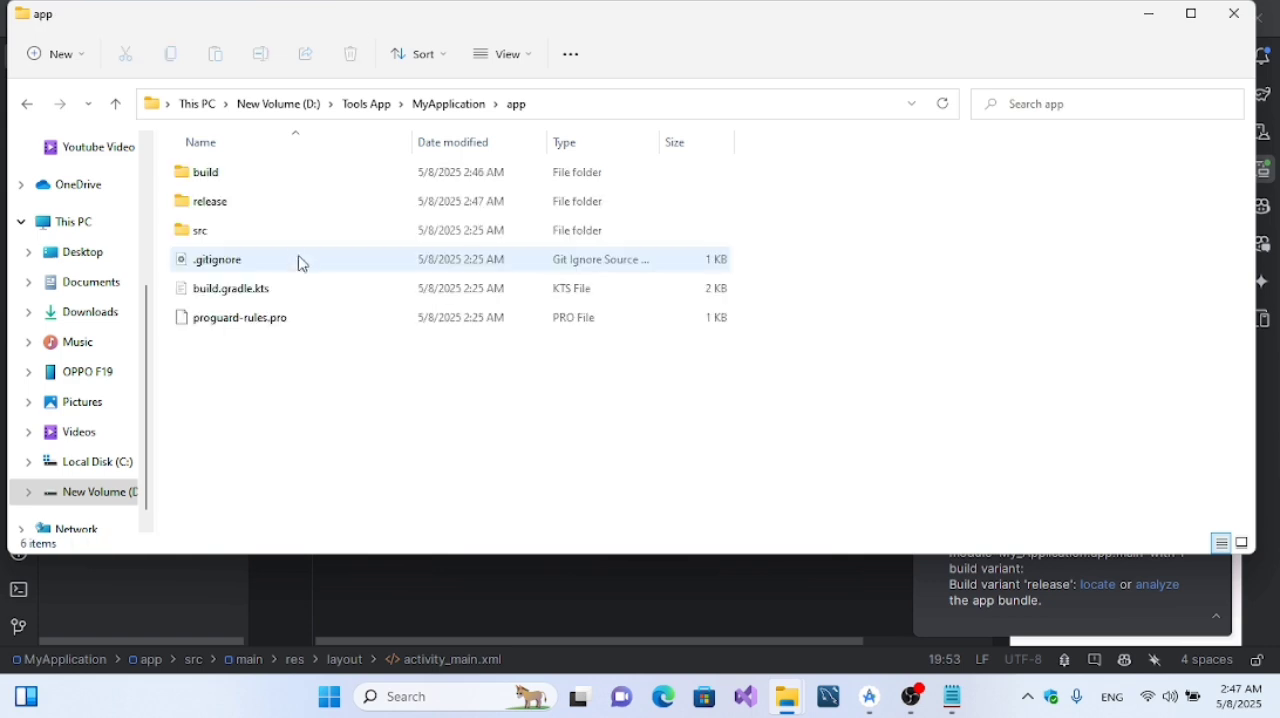
double_click(286, 207)
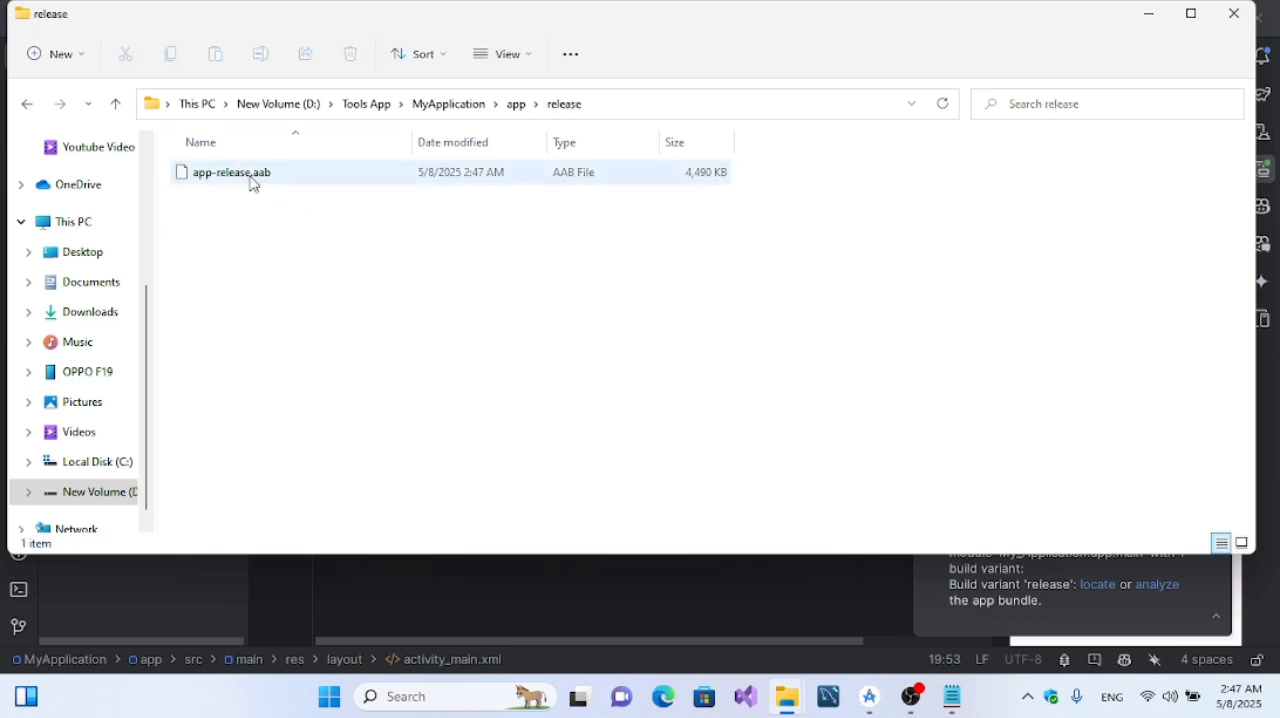
left_click(905, 706)
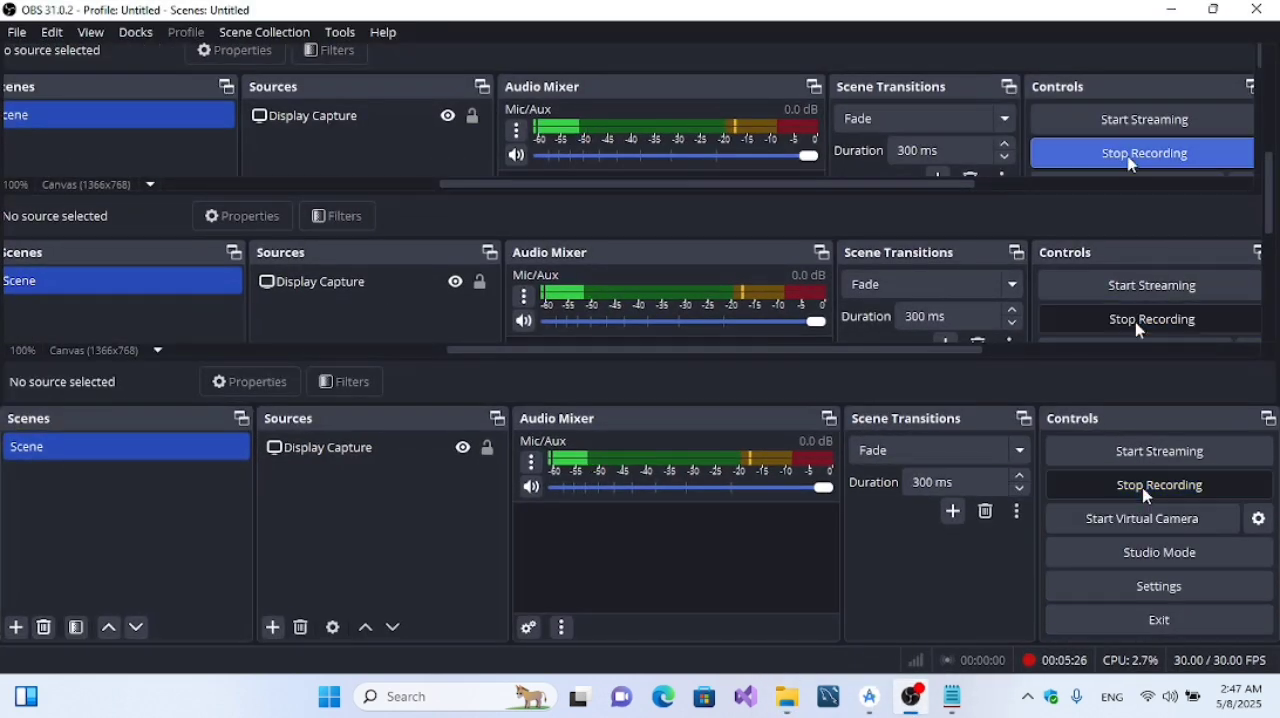